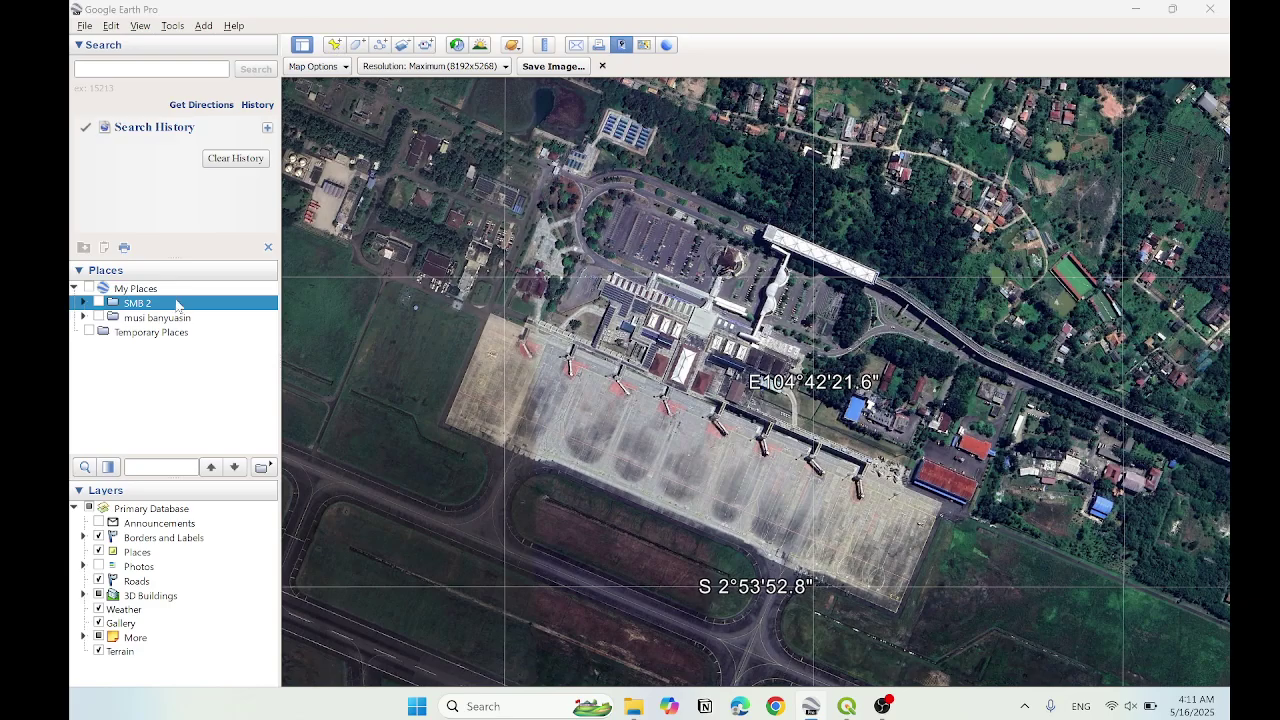
# - Try adding a new folder named bhv under My Places, then abandon it
pyautogui.click(174, 290)
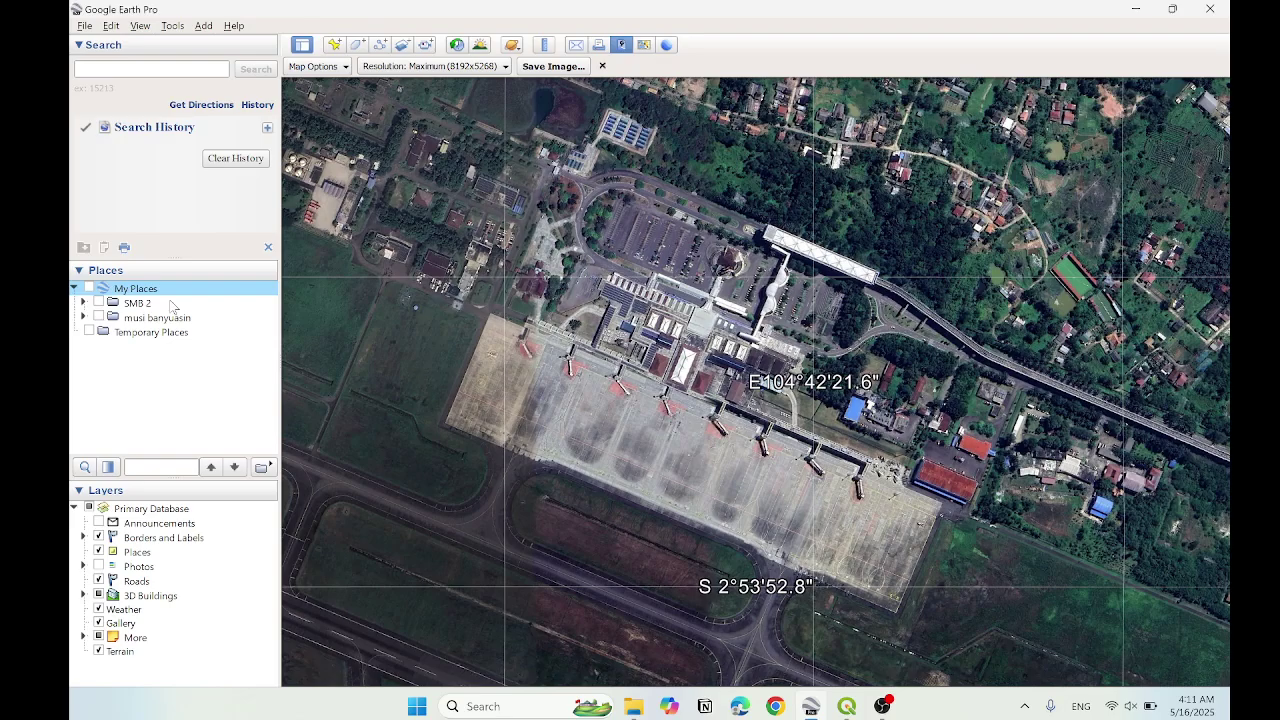
pyautogui.click(171, 303)
pyautogui.click(167, 291)
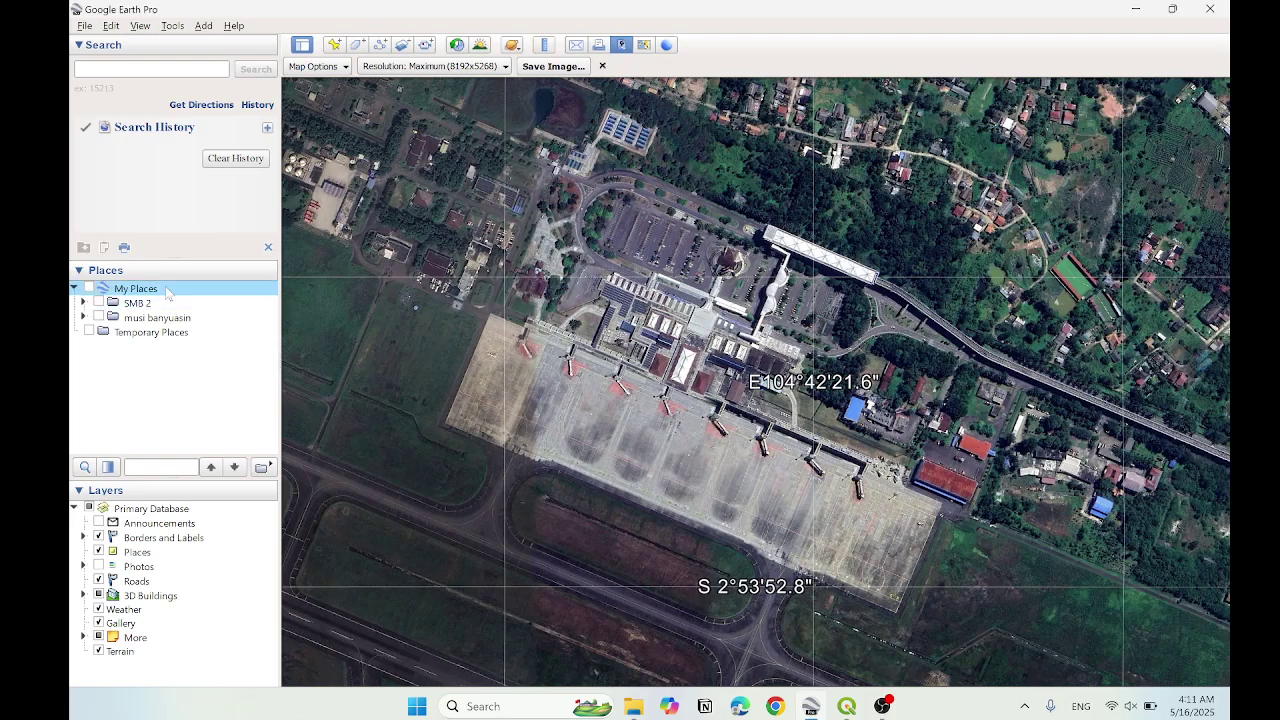
pyautogui.rightClick(167, 291)
pyautogui.moveTo(233, 300)
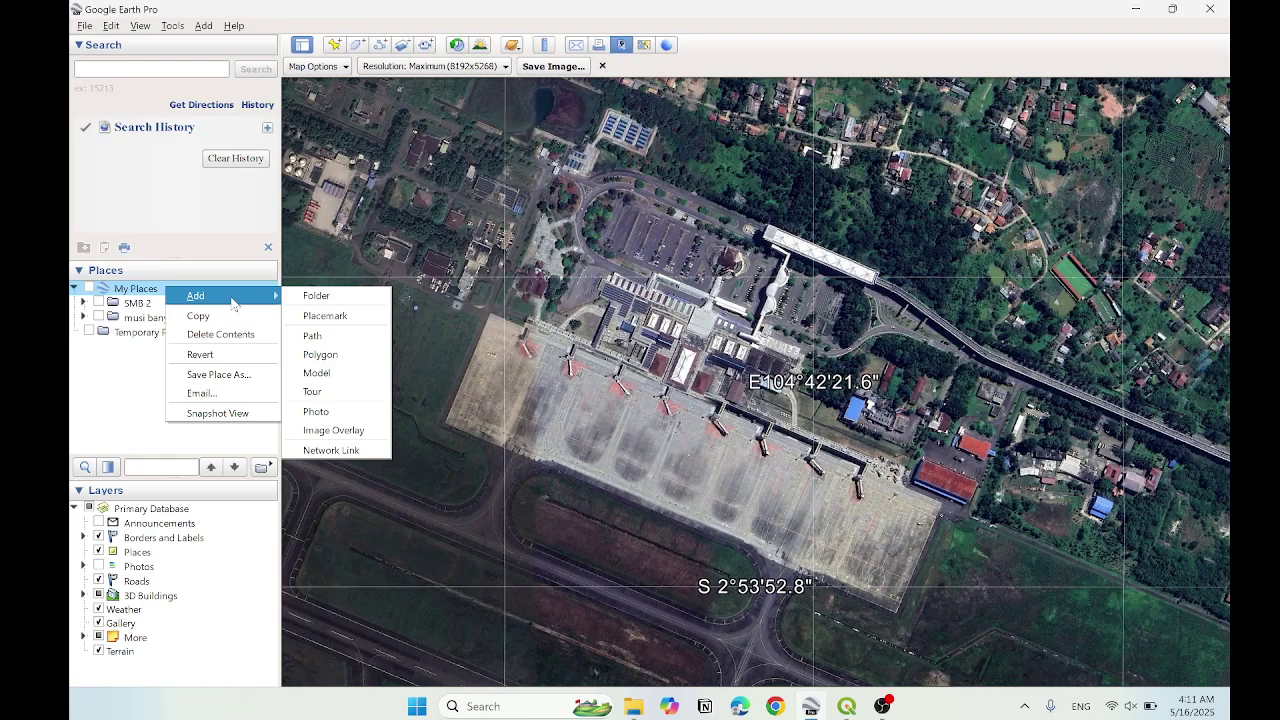
pyautogui.click(316, 296)
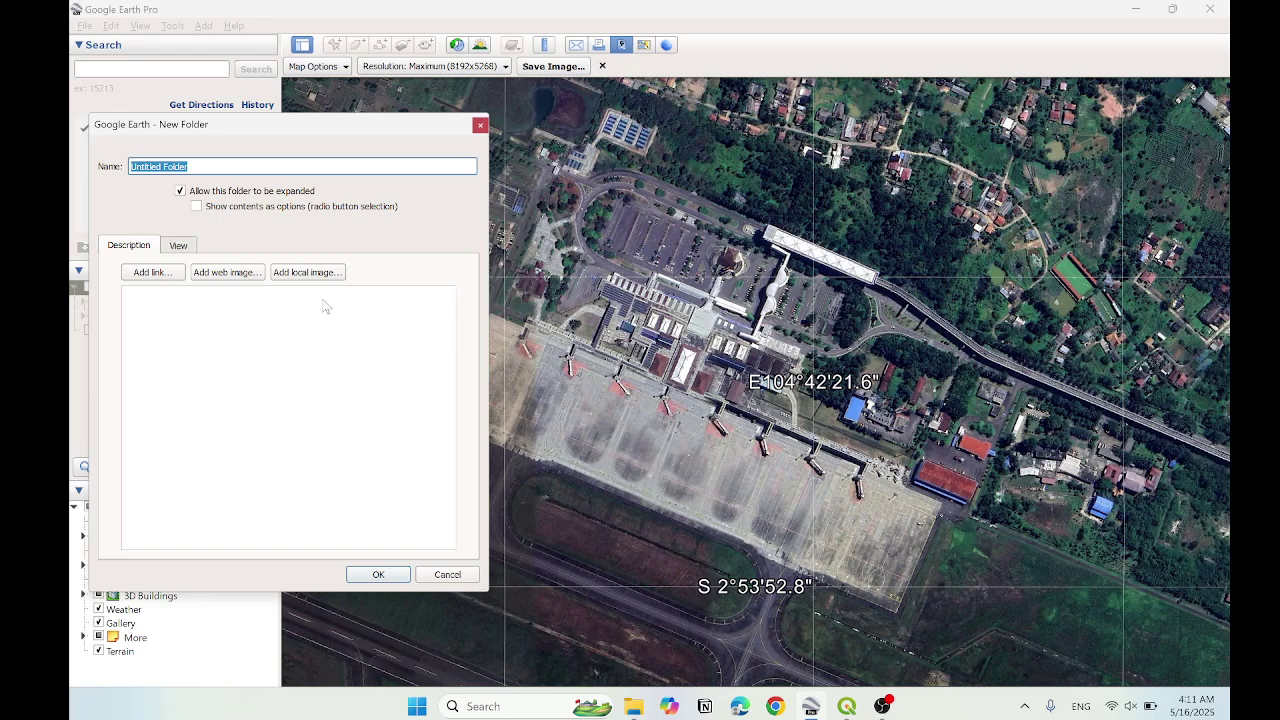
pyautogui.press('BackSpace')
pyautogui.write('bhv')
pyautogui.press('Escape')
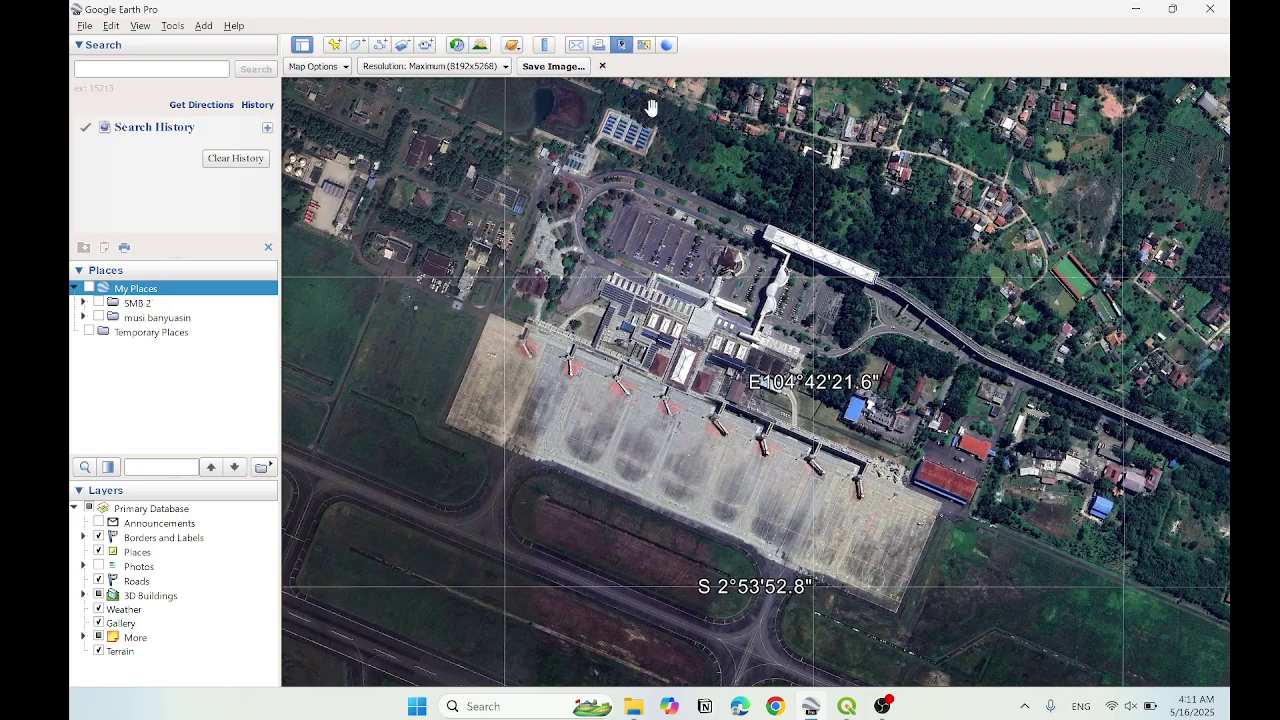
# - Try setting up a new placemark with the red A marker icon, then cancel the icon choice
pyautogui.hotkey('ctrl', 'shift', 'p')
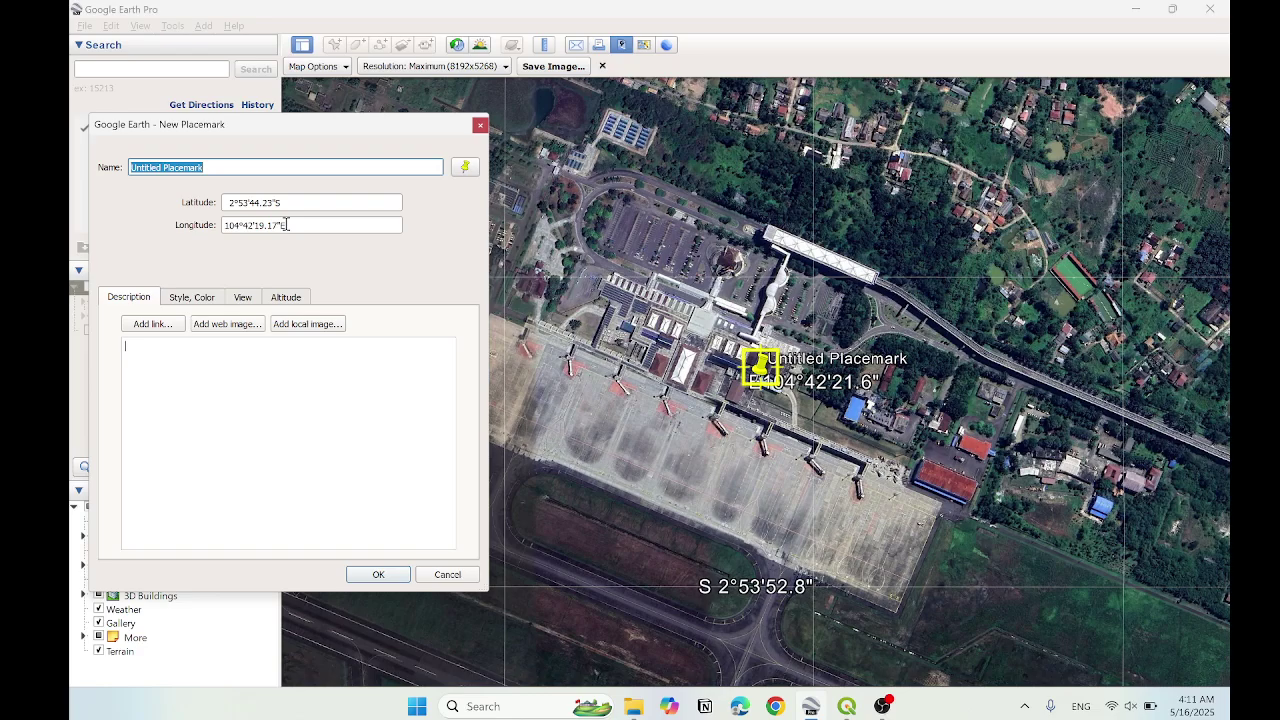
pyautogui.click(464, 167)
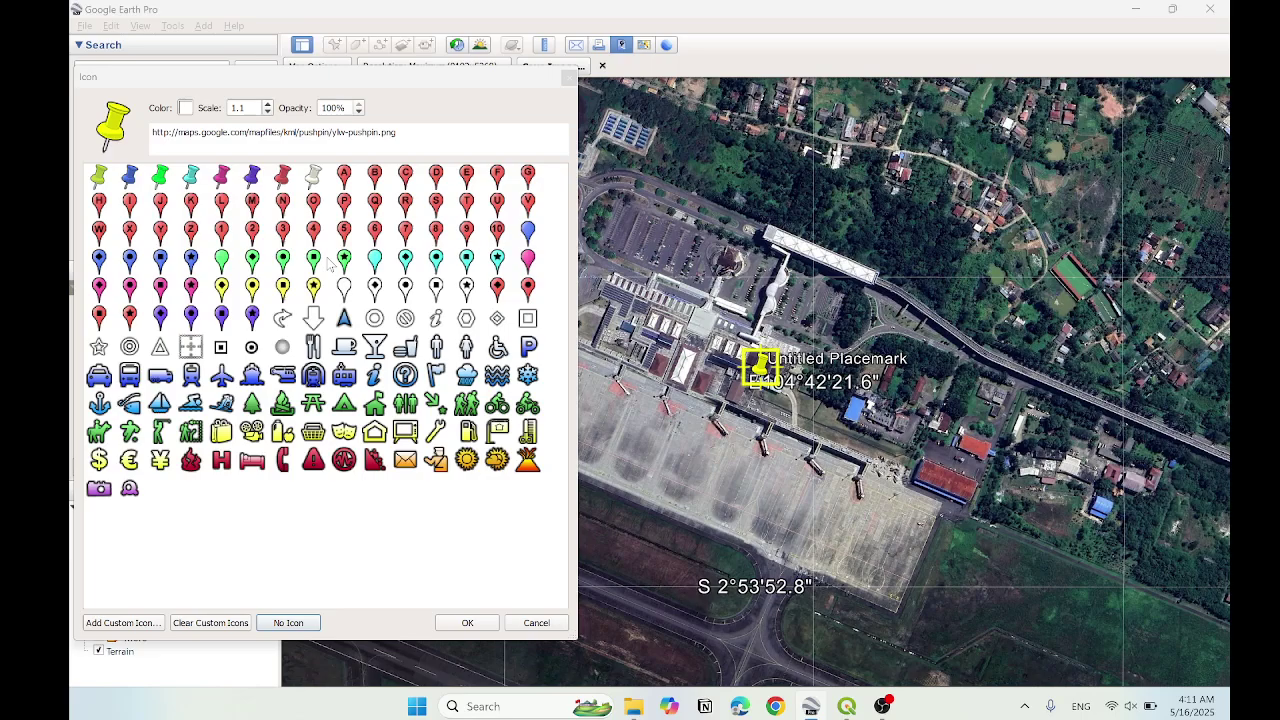
pyautogui.click(344, 174)
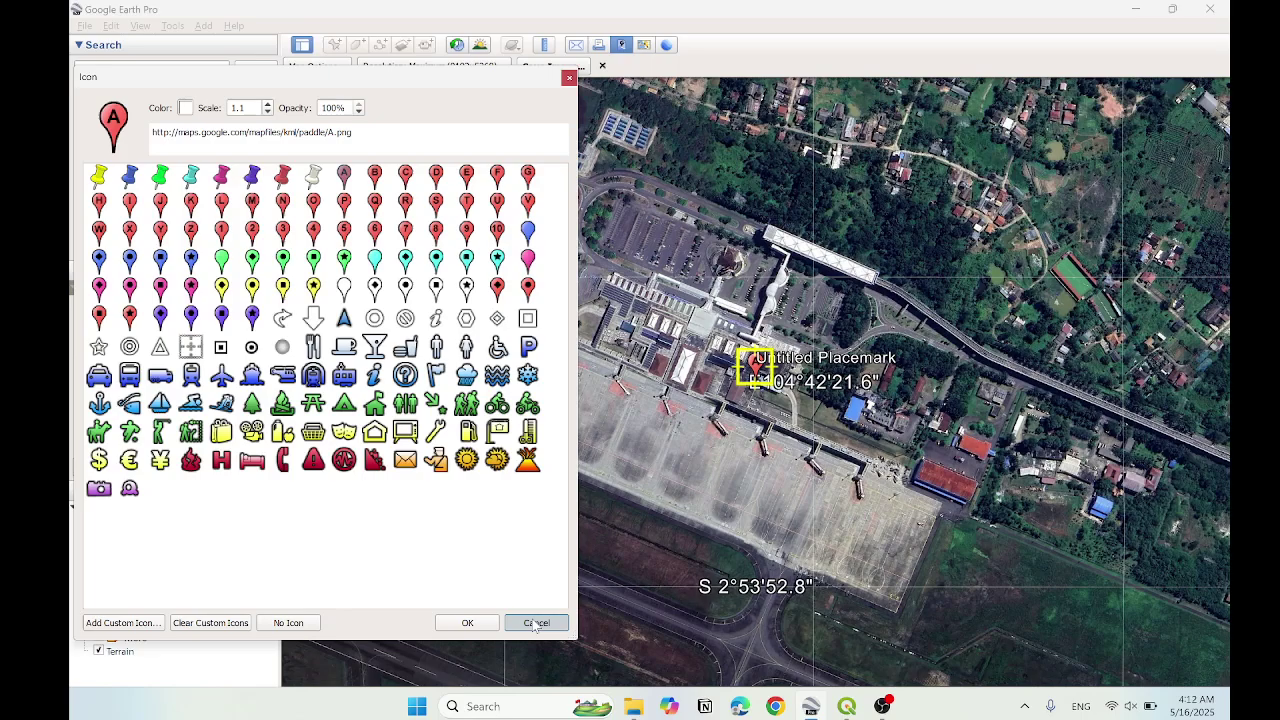
pyautogui.click(536, 623)
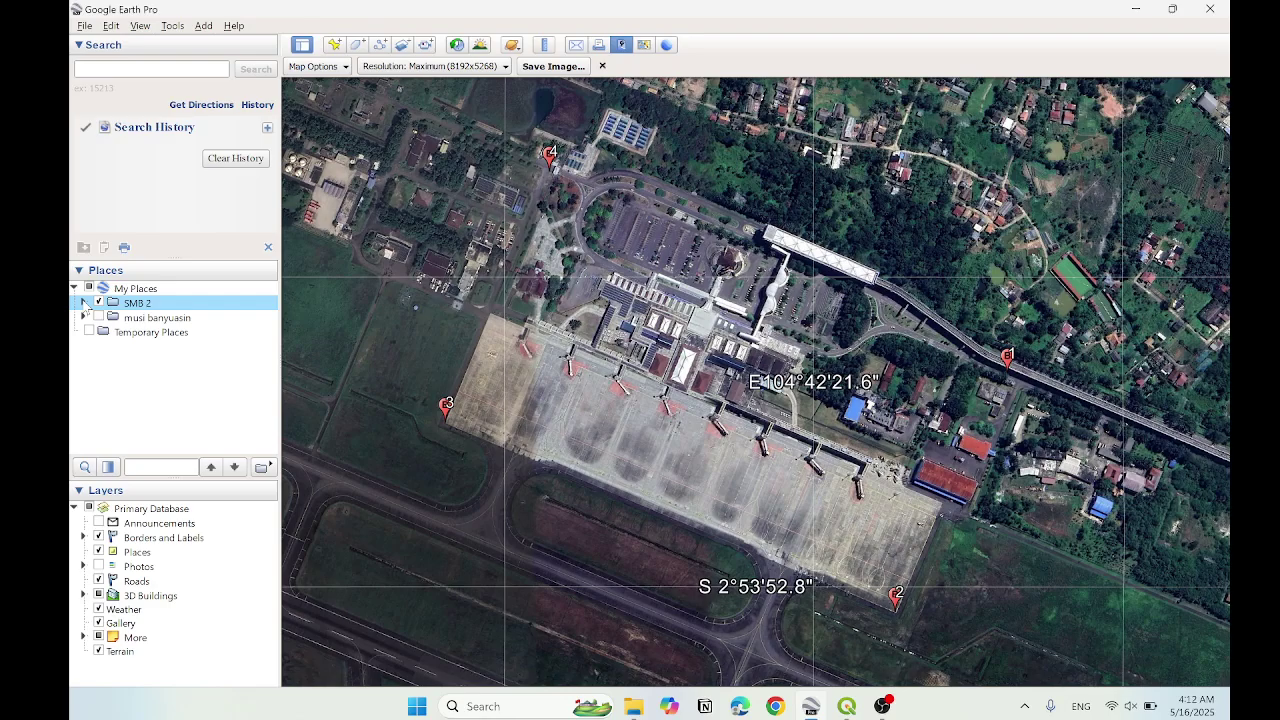
# - Expand the SMB 2 folder to list its placemarks and toggle placemark 4's visibility off and back on
pyautogui.click(84, 303)
pyautogui.click(109, 360)
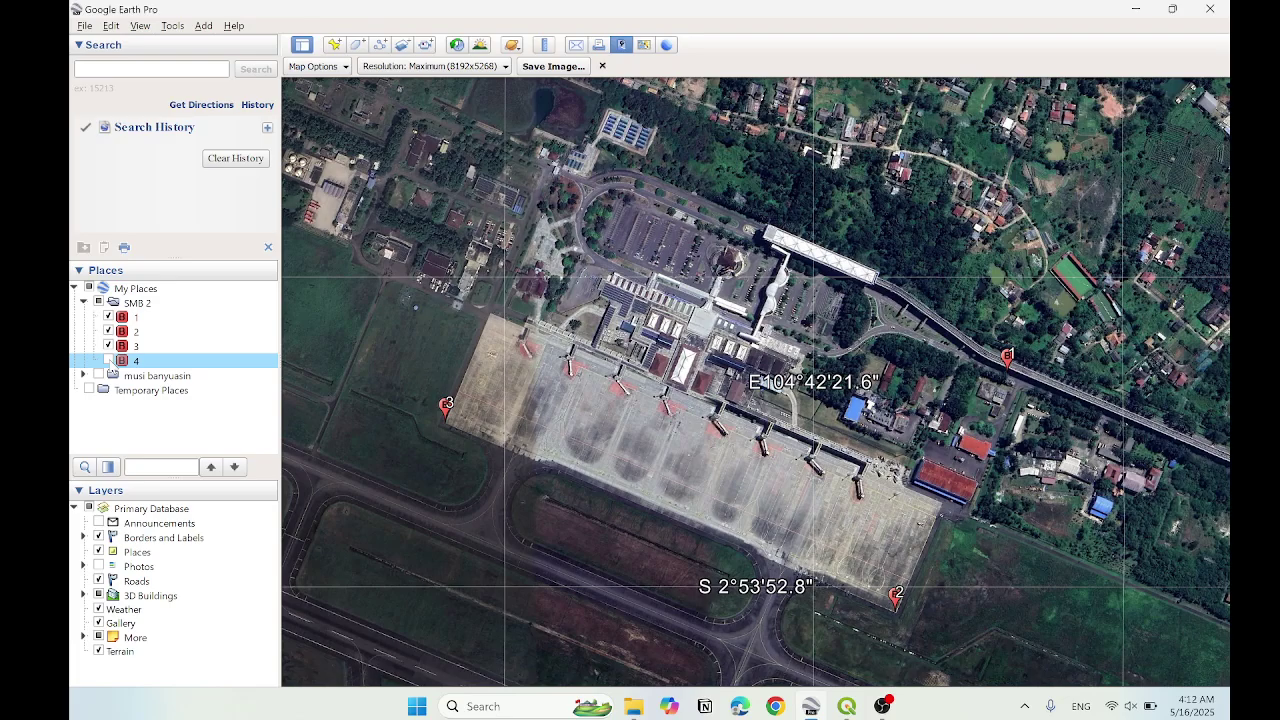
pyautogui.click(108, 360)
# - Try saving the SMB 2 folder as a KML file named SMB 2 in Documents > ArcGIS, then cancel
pyautogui.rightClick(158, 305)
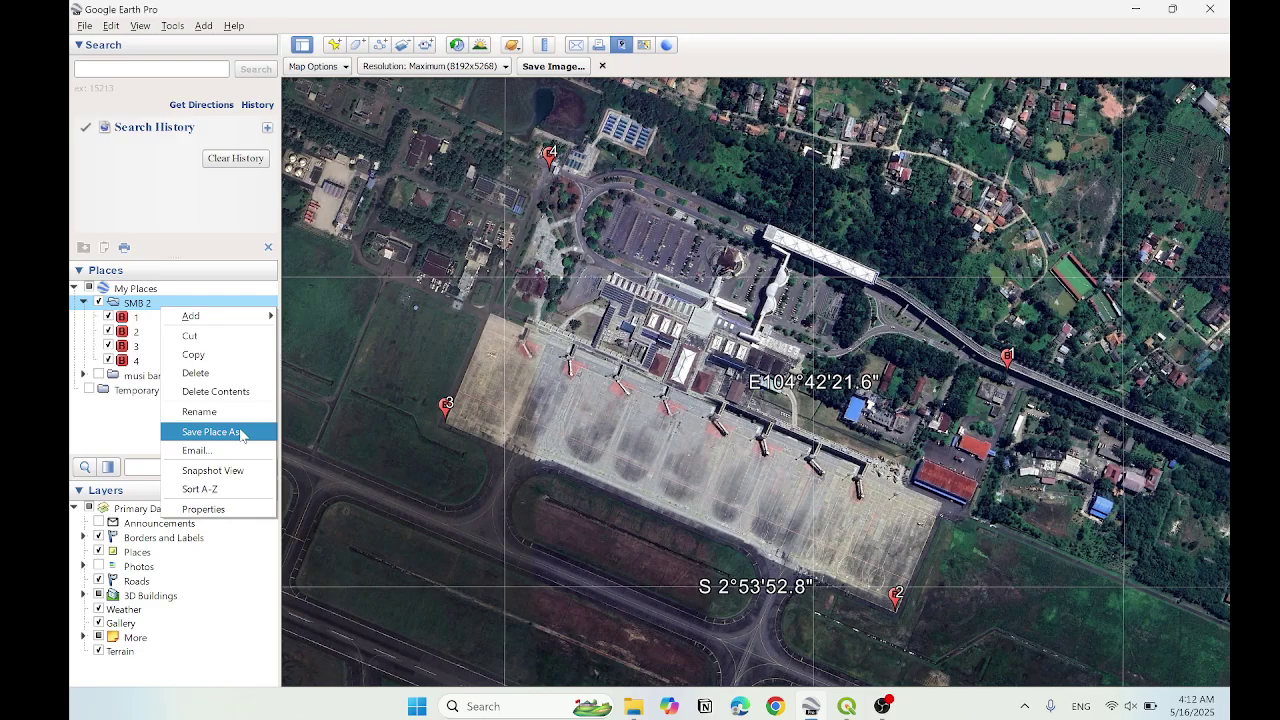
pyautogui.click(212, 431)
pyautogui.click(366, 298)
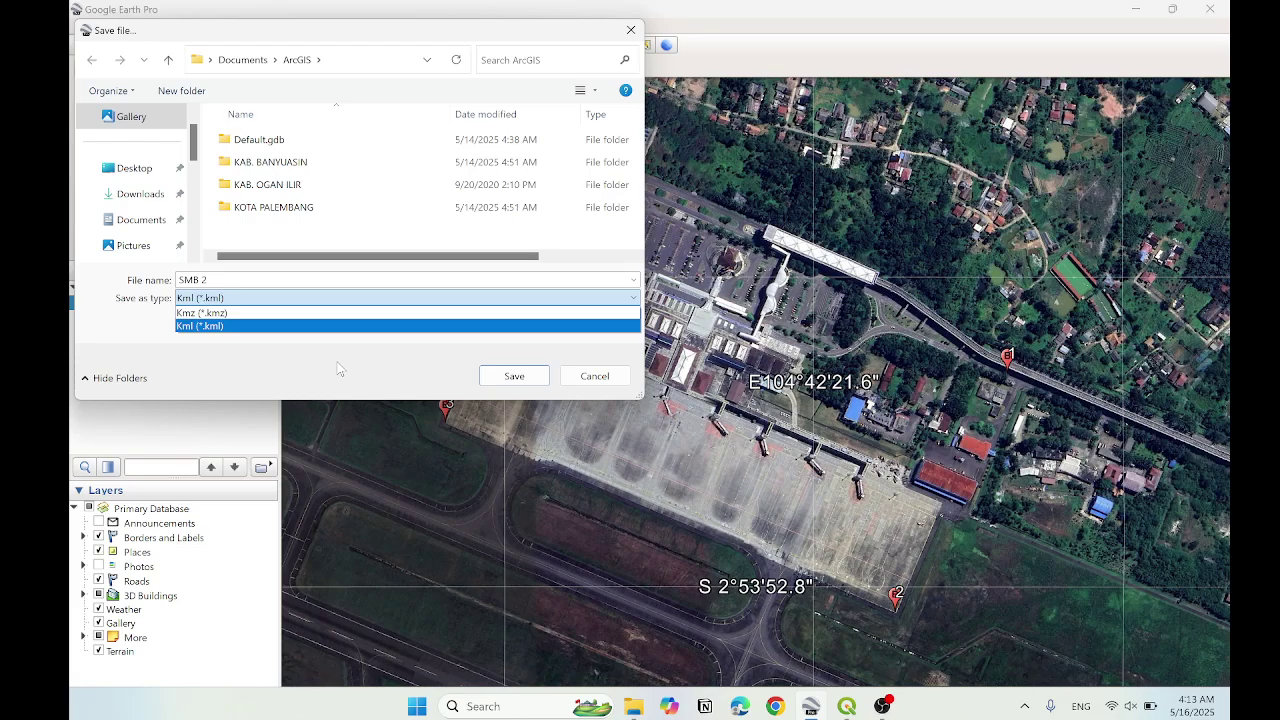
pyautogui.click(338, 369)
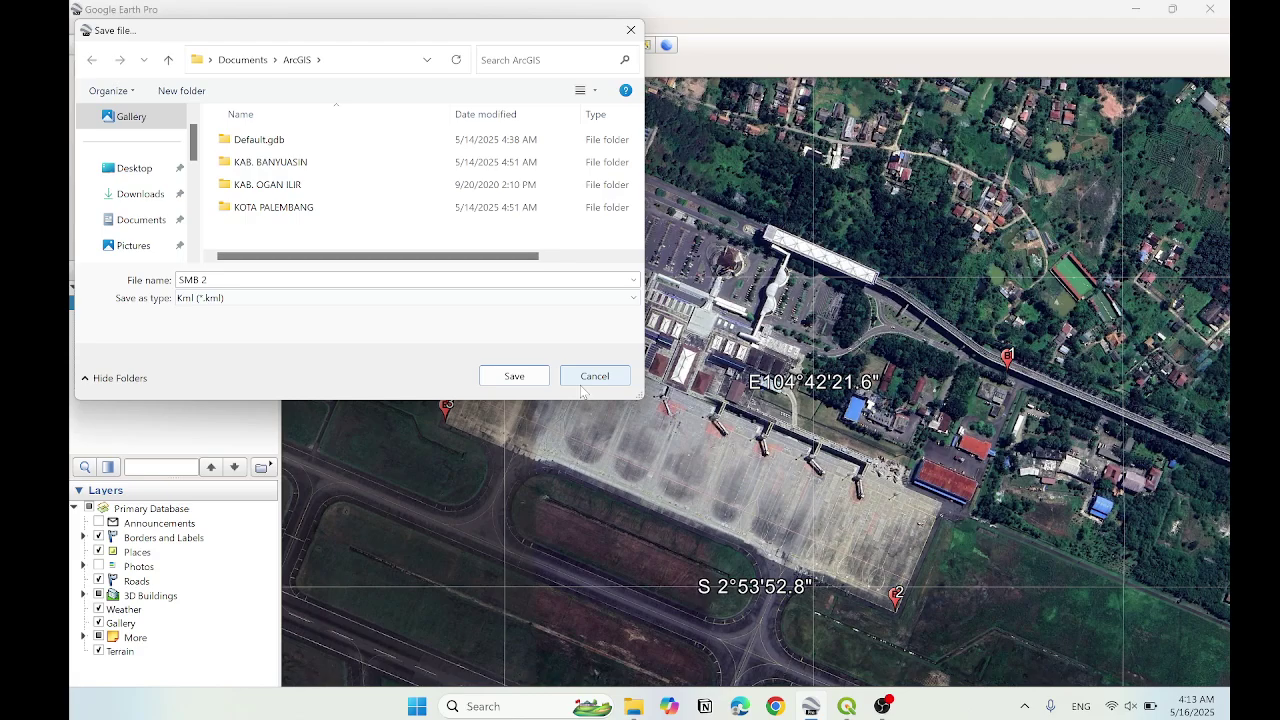
pyautogui.click(585, 380)
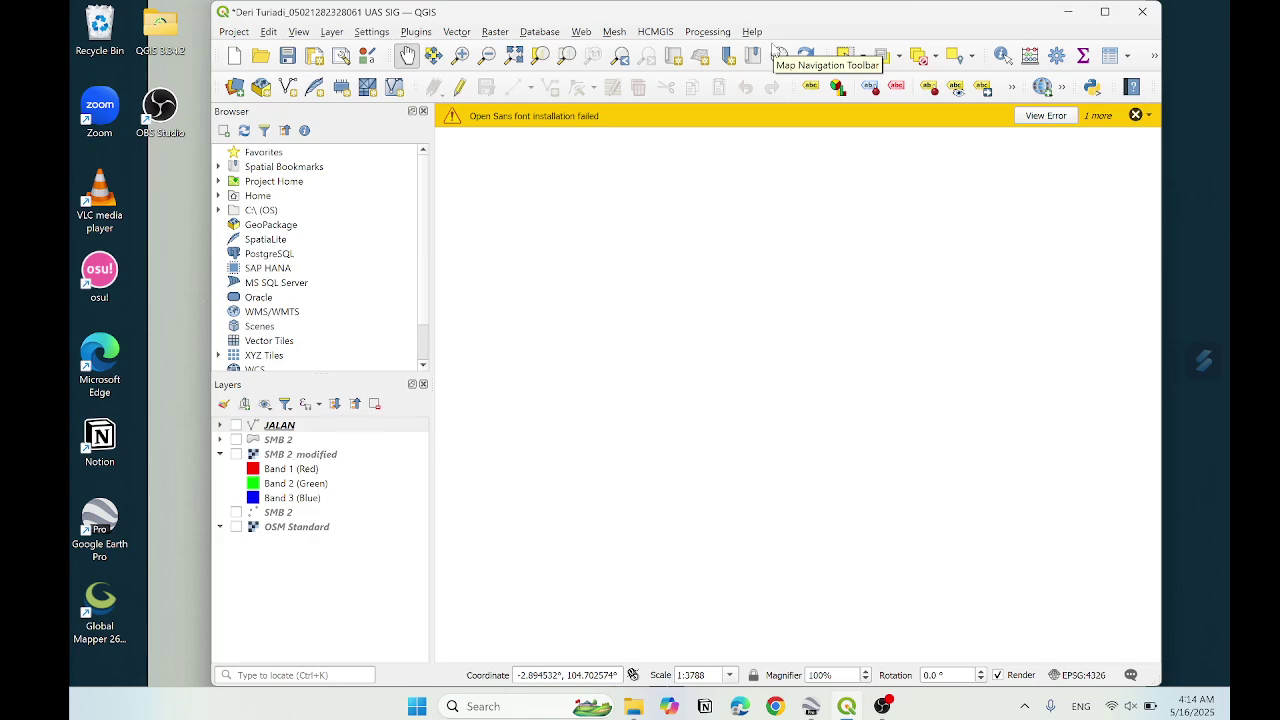
# - In QGIS, show the SMB 2 point layer over the OSM Standard basemap with all four points in view
pyautogui.hotkey('ctrl', 'shift', 'v')
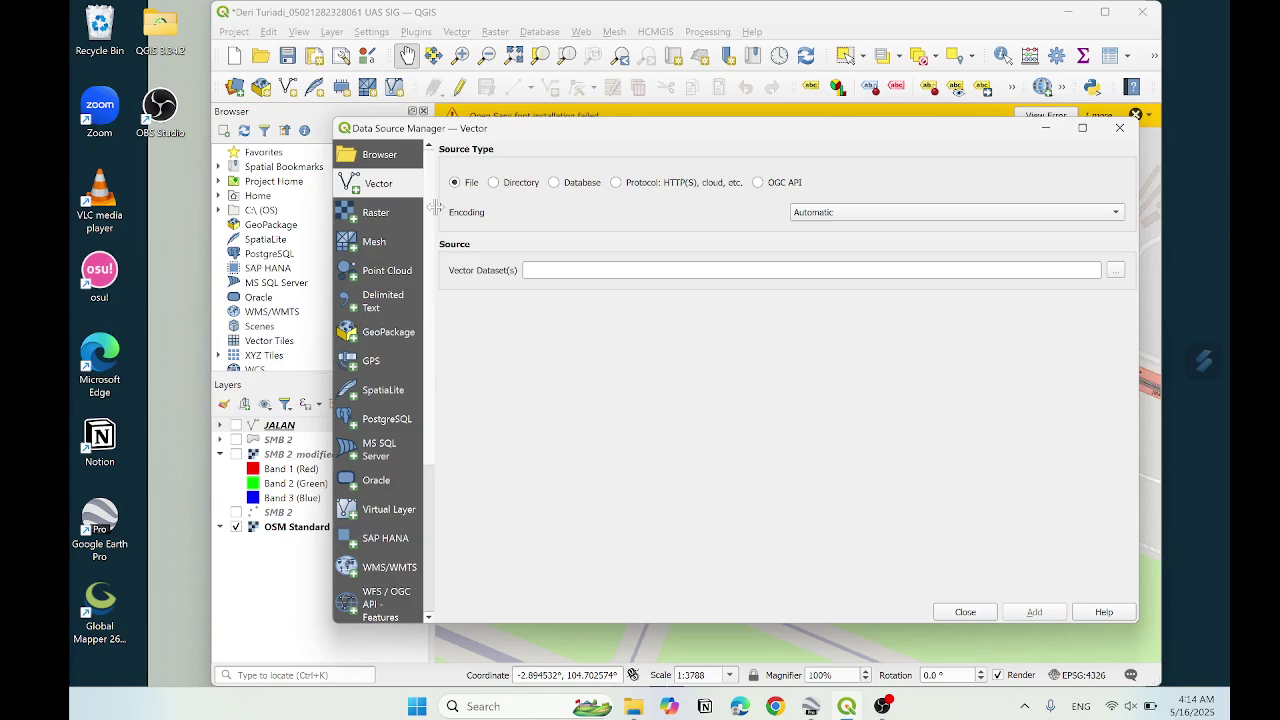
pyautogui.press('Escape')
pyautogui.click(236, 513)
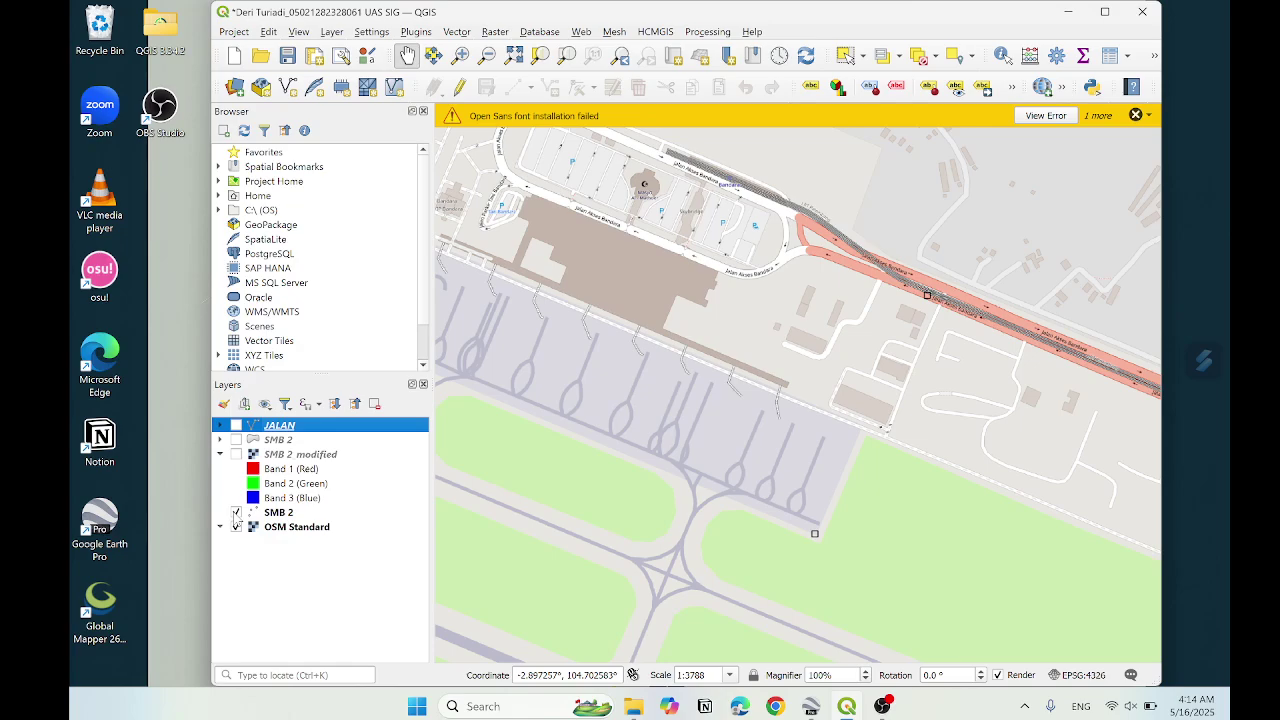
pyautogui.moveTo(482, 209); pyautogui.dragTo(600, 285)
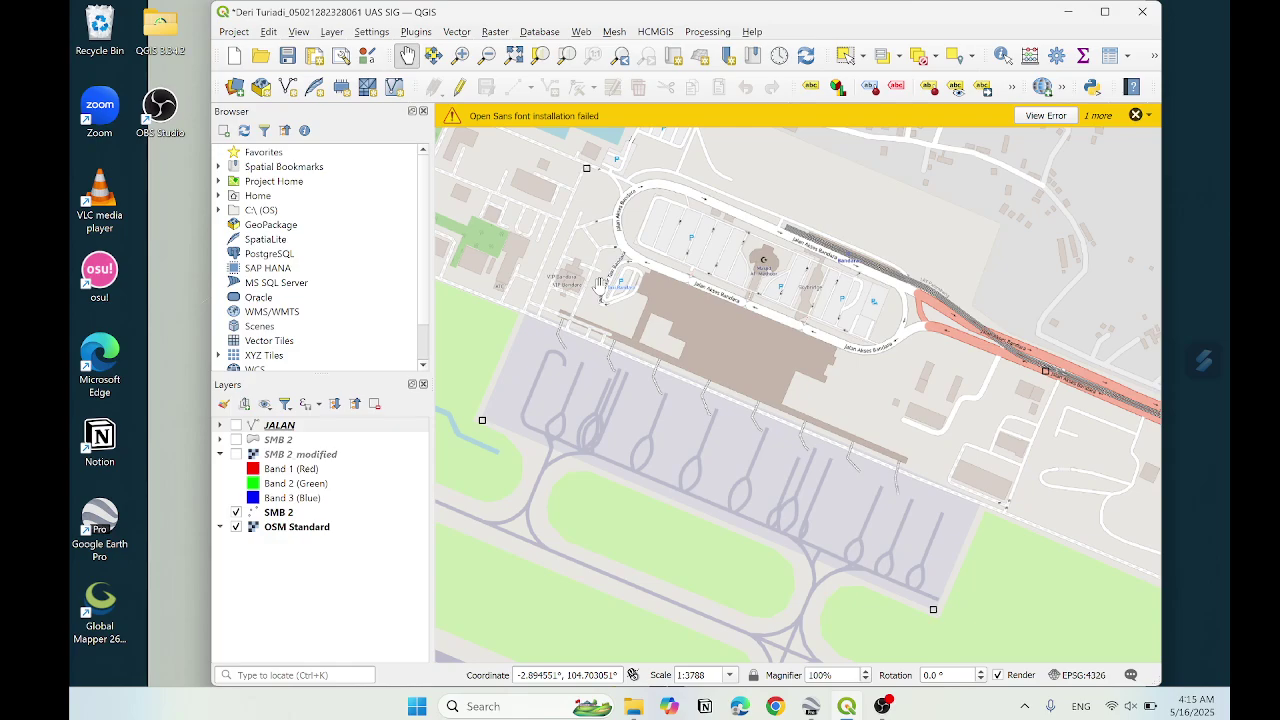
# - Open the Georeferencer and load the SMB 2 JPG image from Documents > ArcGIS
pyautogui.click(332, 31)
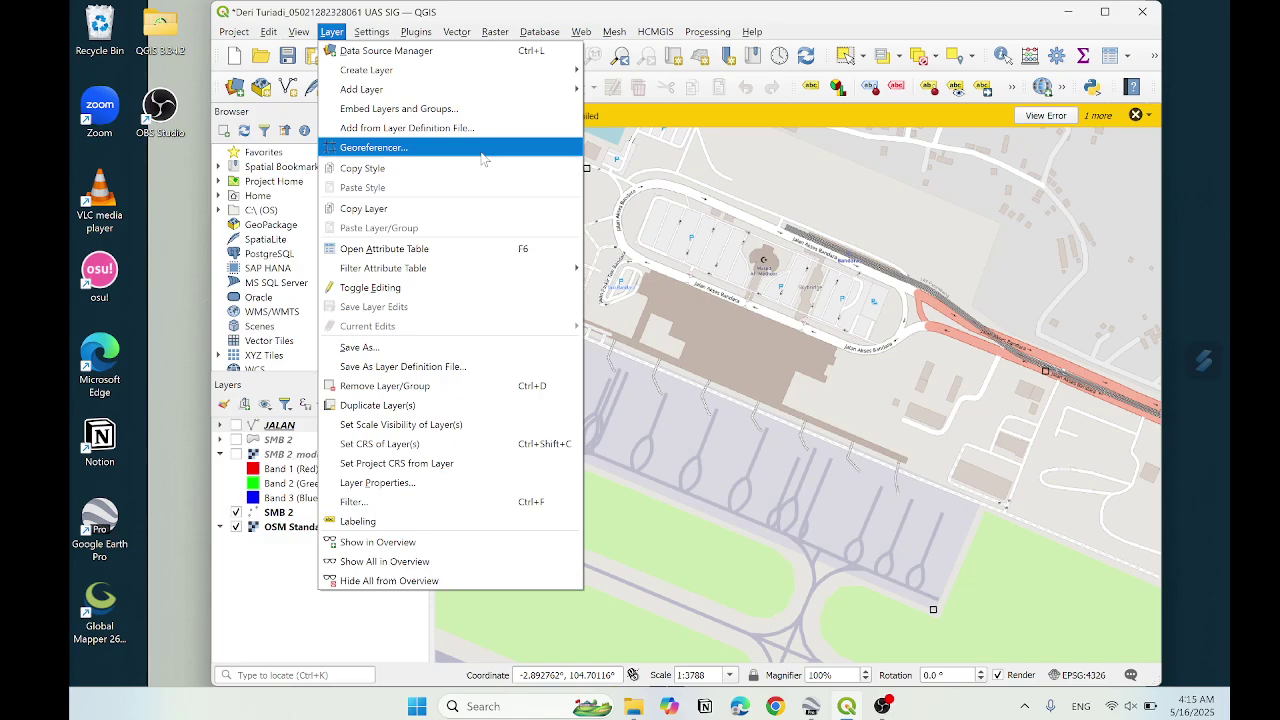
pyautogui.click(481, 152)
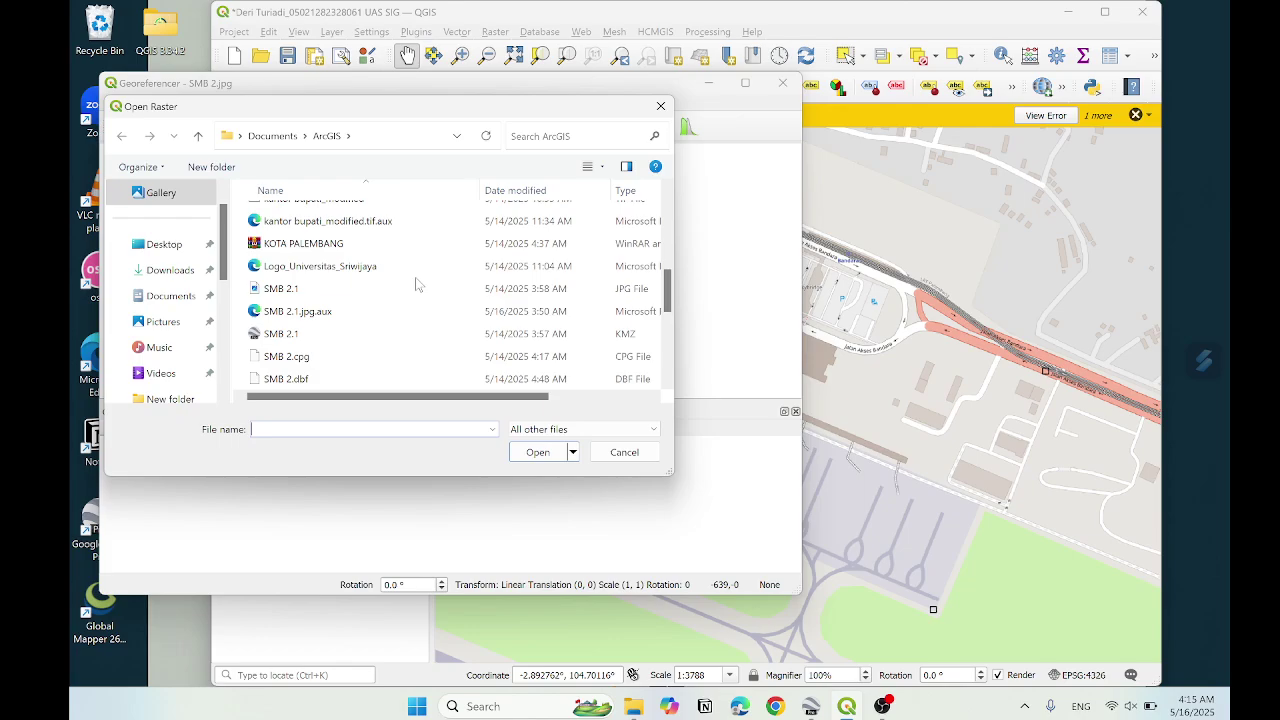
pyautogui.scroll(-2, 416, 284)
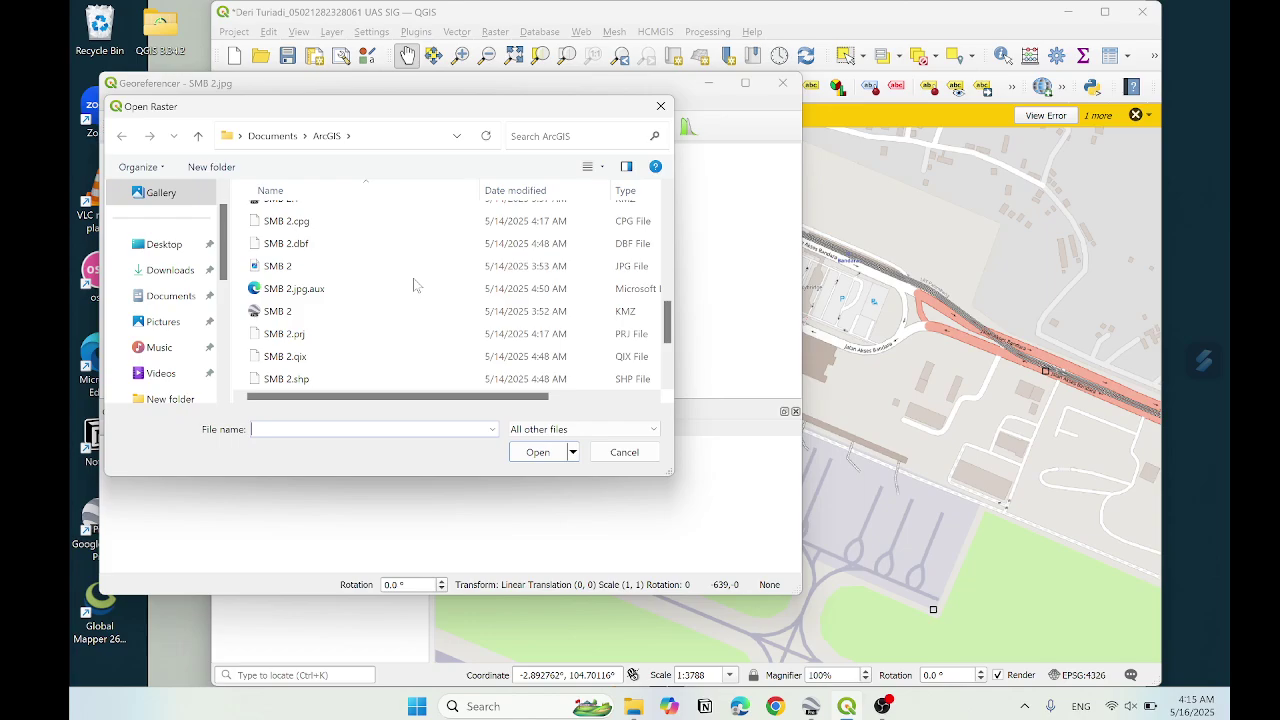
pyautogui.doubleClick(430, 266)
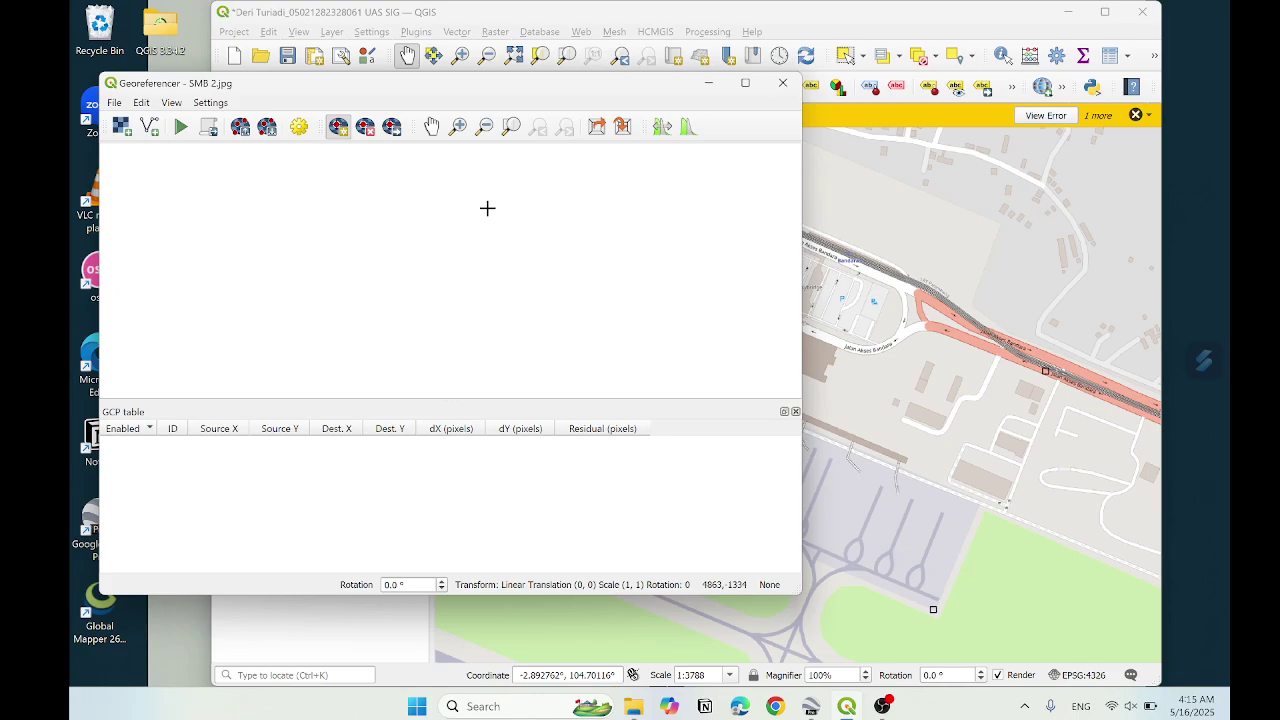
pyautogui.hotkey('ctrl', 'o')
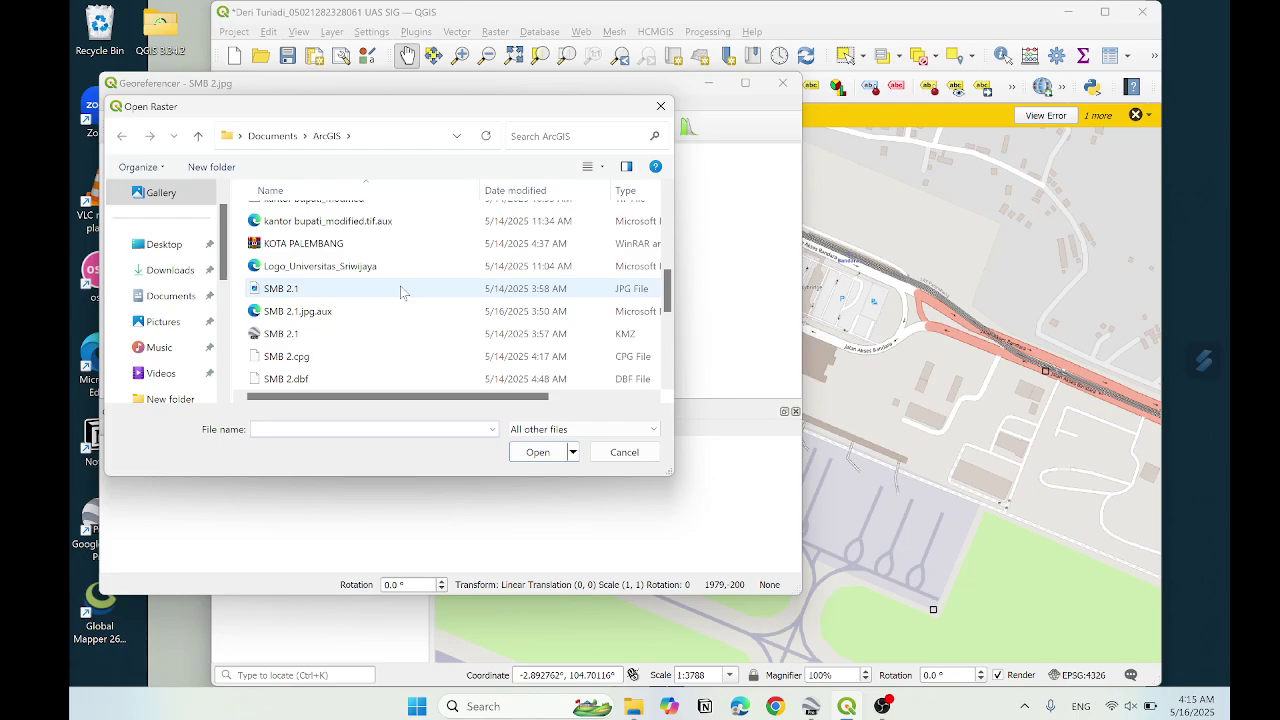
pyautogui.scroll(-3, 402, 291)
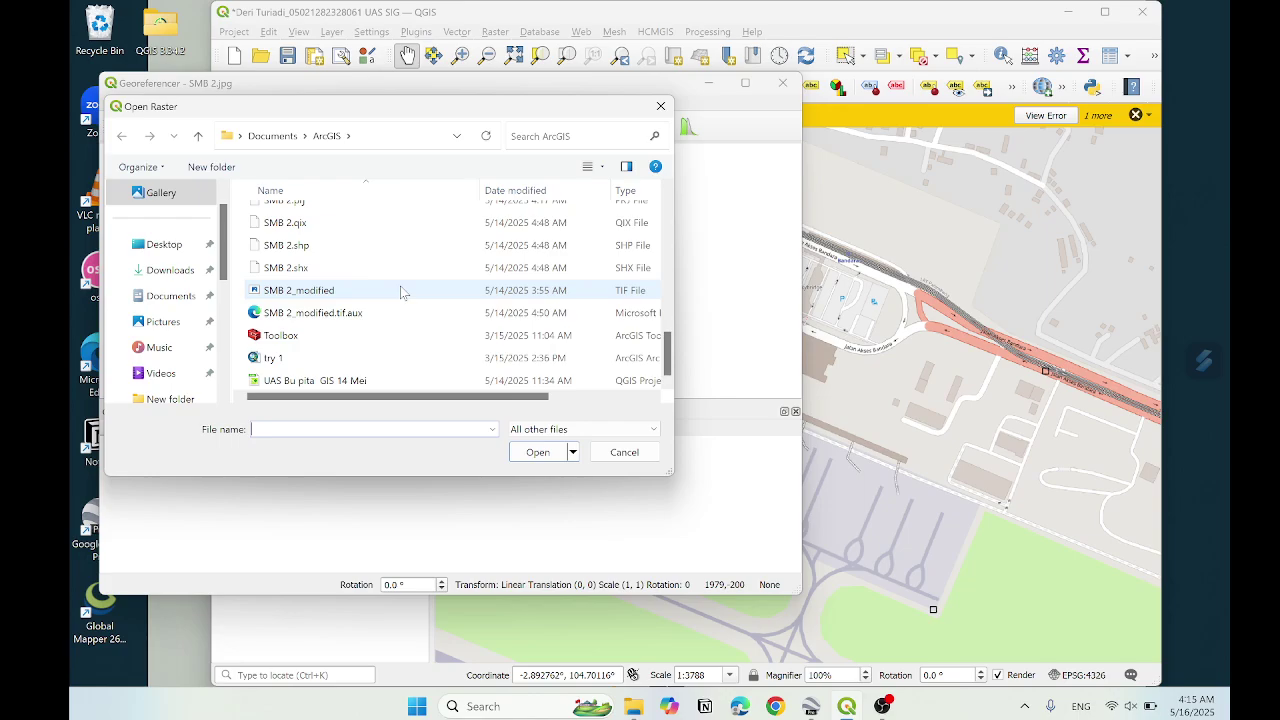
pyautogui.scroll(3, 396, 327)
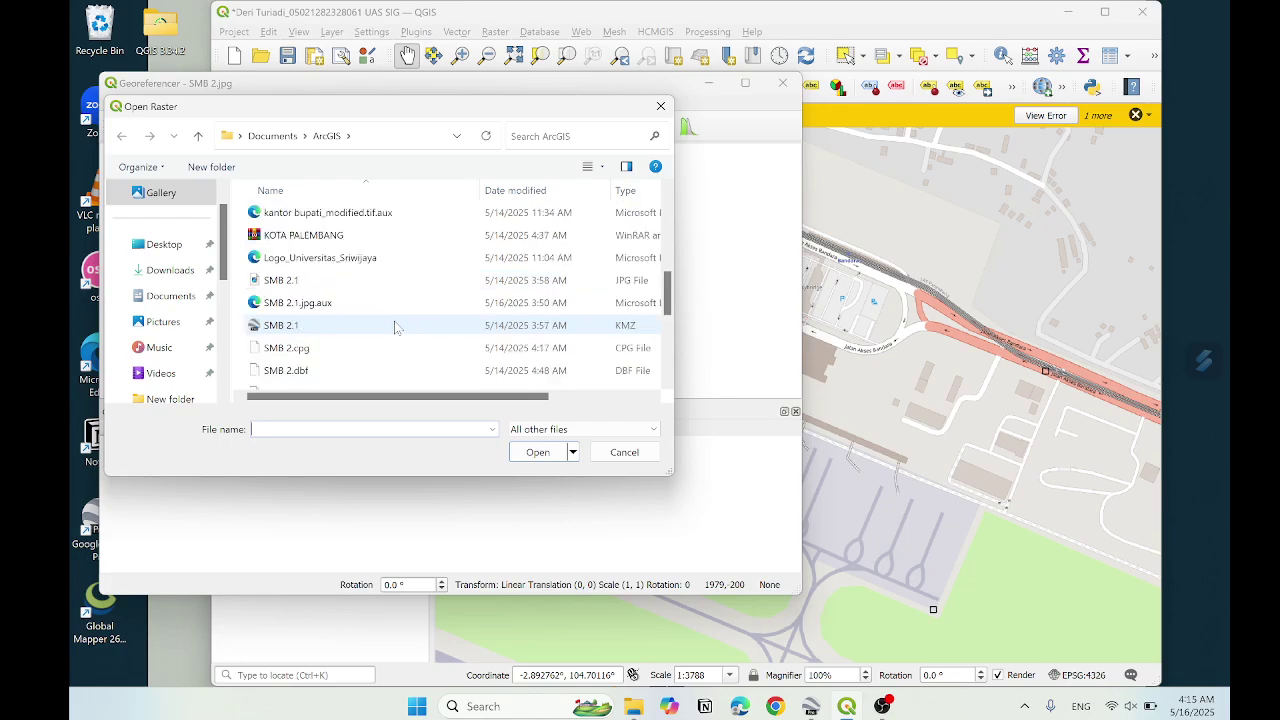
pyautogui.scroll(-1, 395, 327)
pyautogui.click(395, 333)
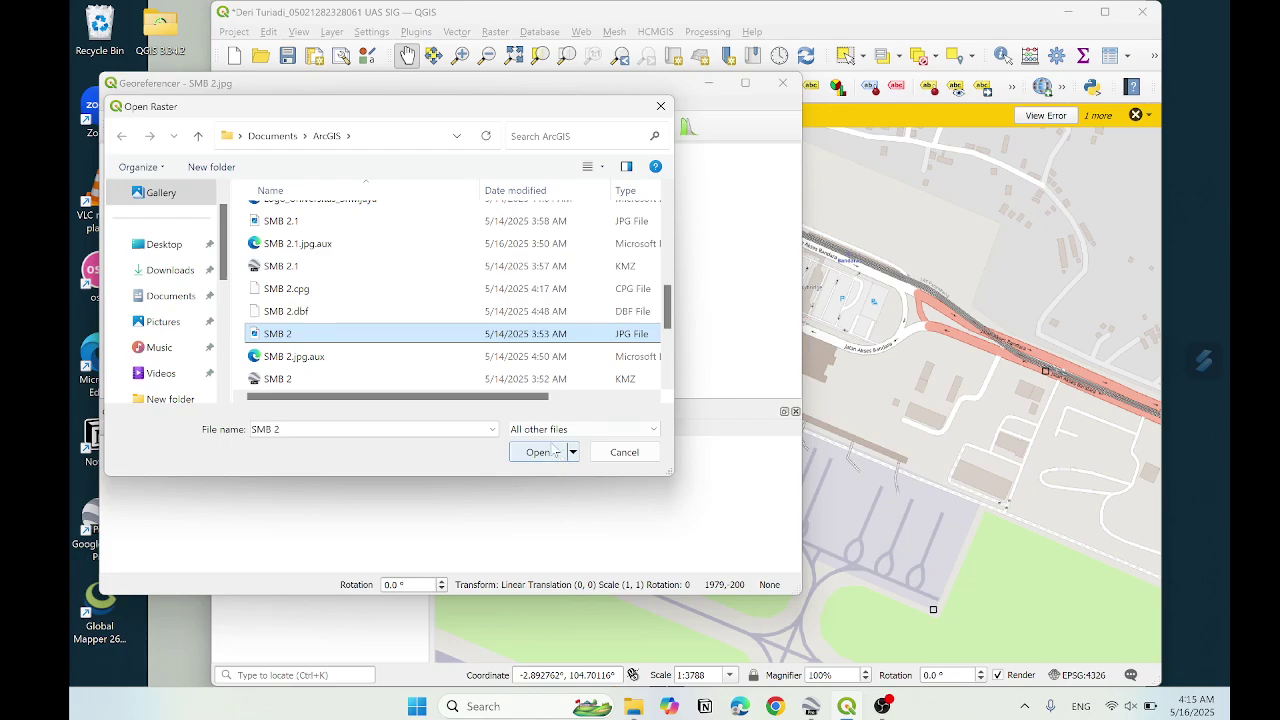
pyautogui.click(540, 452)
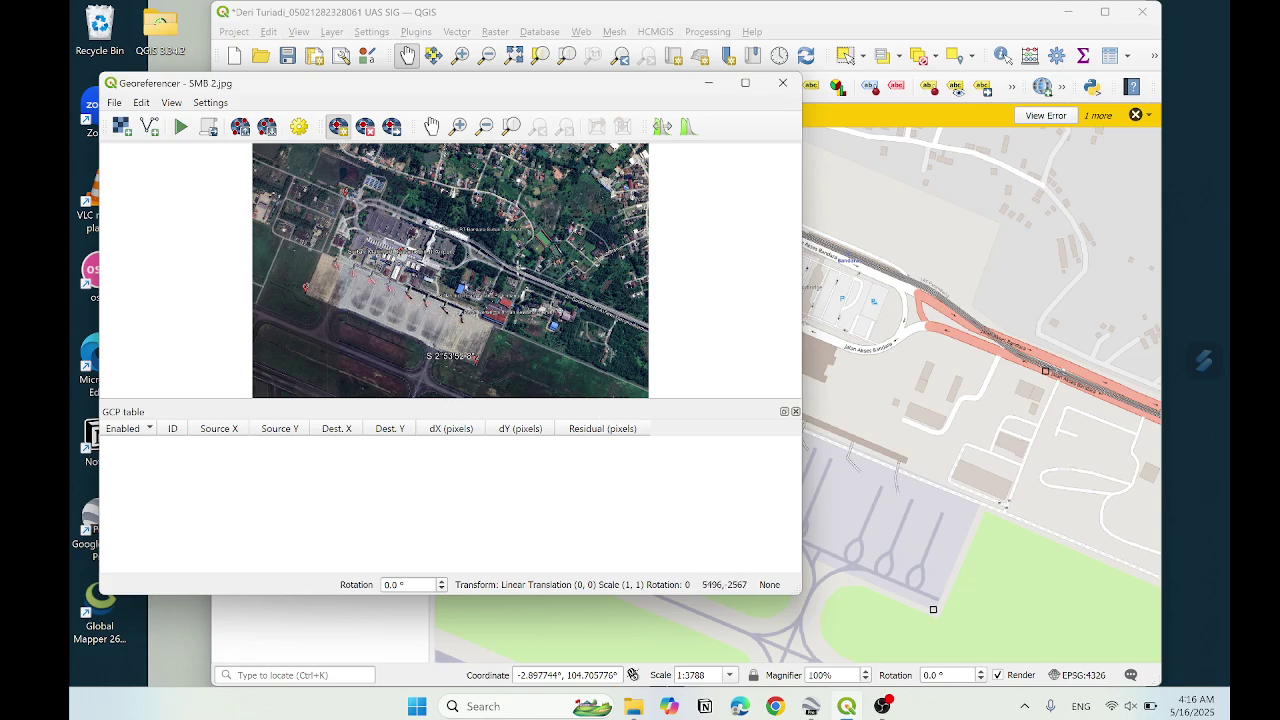
# - Add a control point at marker 1 on the image, taking its EPSG:4326 coordinates from the matching SMB 2 point on the map canvas
pyautogui.click(519, 268)
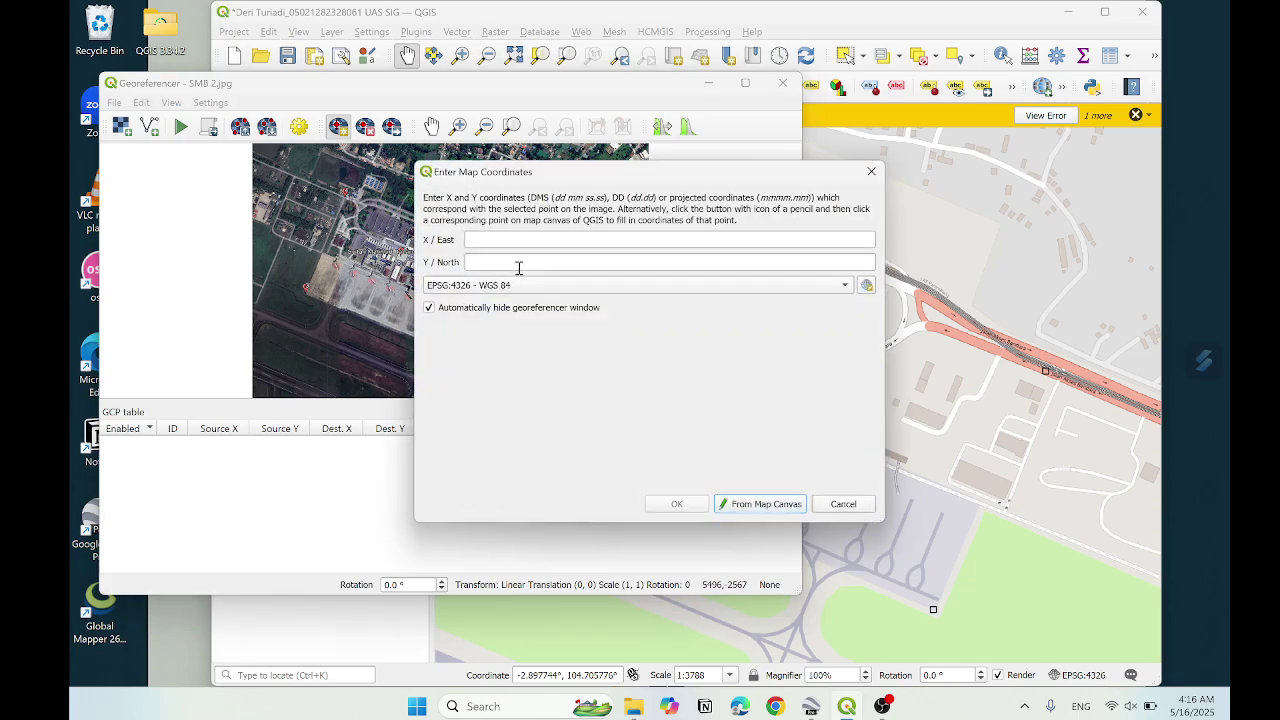
pyautogui.click(757, 504)
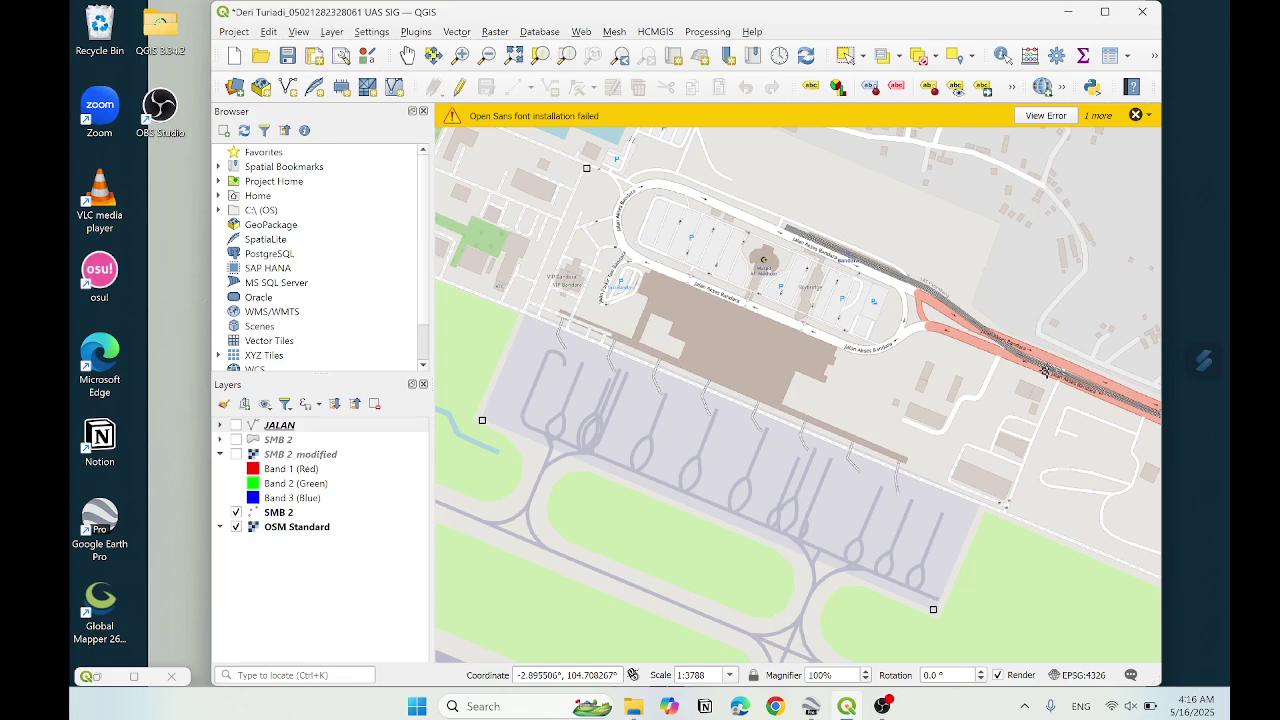
pyautogui.click(1045, 371)
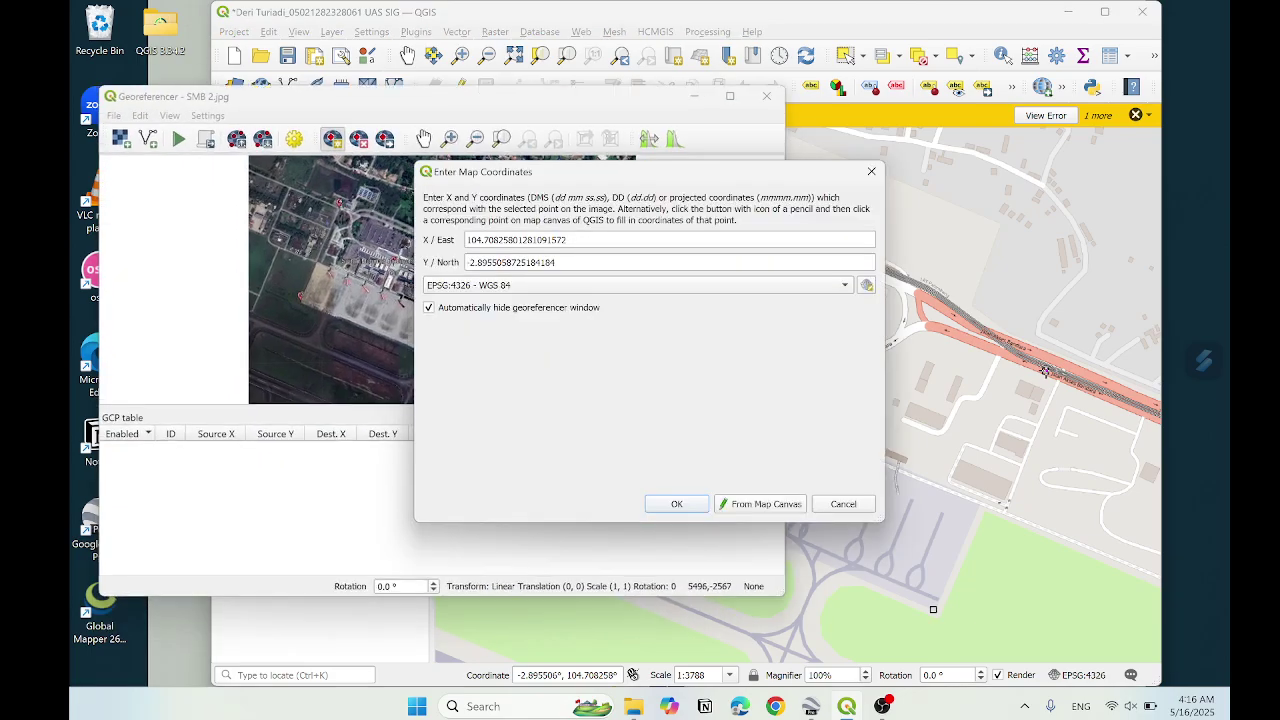
pyautogui.click(676, 504)
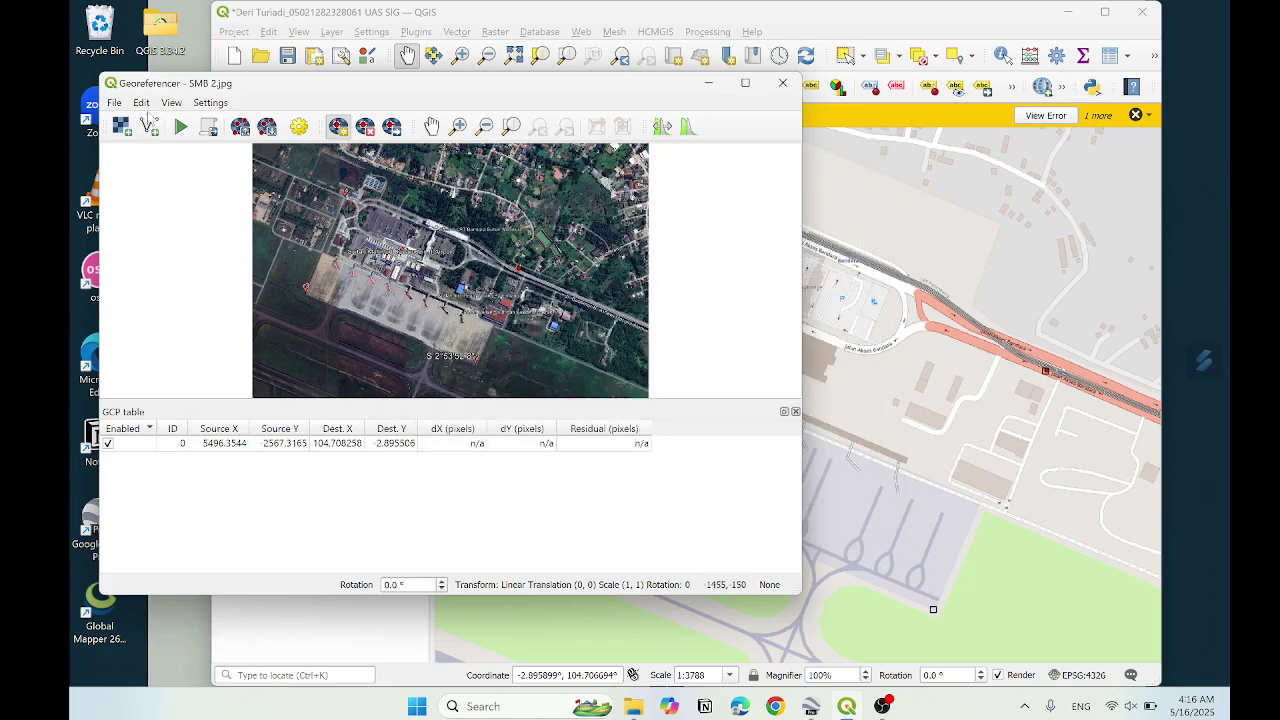
# - Configure a Linear georeferencing transformation with target CRS EPSG:4326 - WGS 84 and output file SMB 2_modified.tif
pyautogui.click(181, 127)
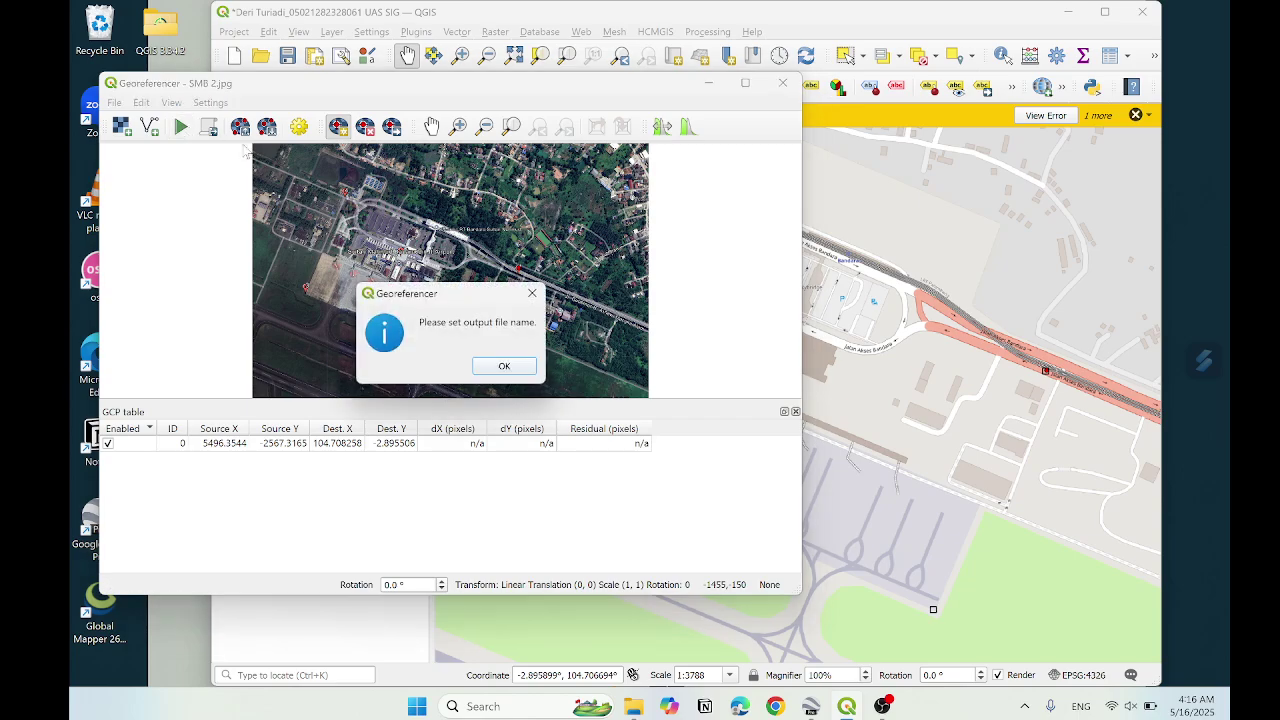
pyautogui.click(505, 366)
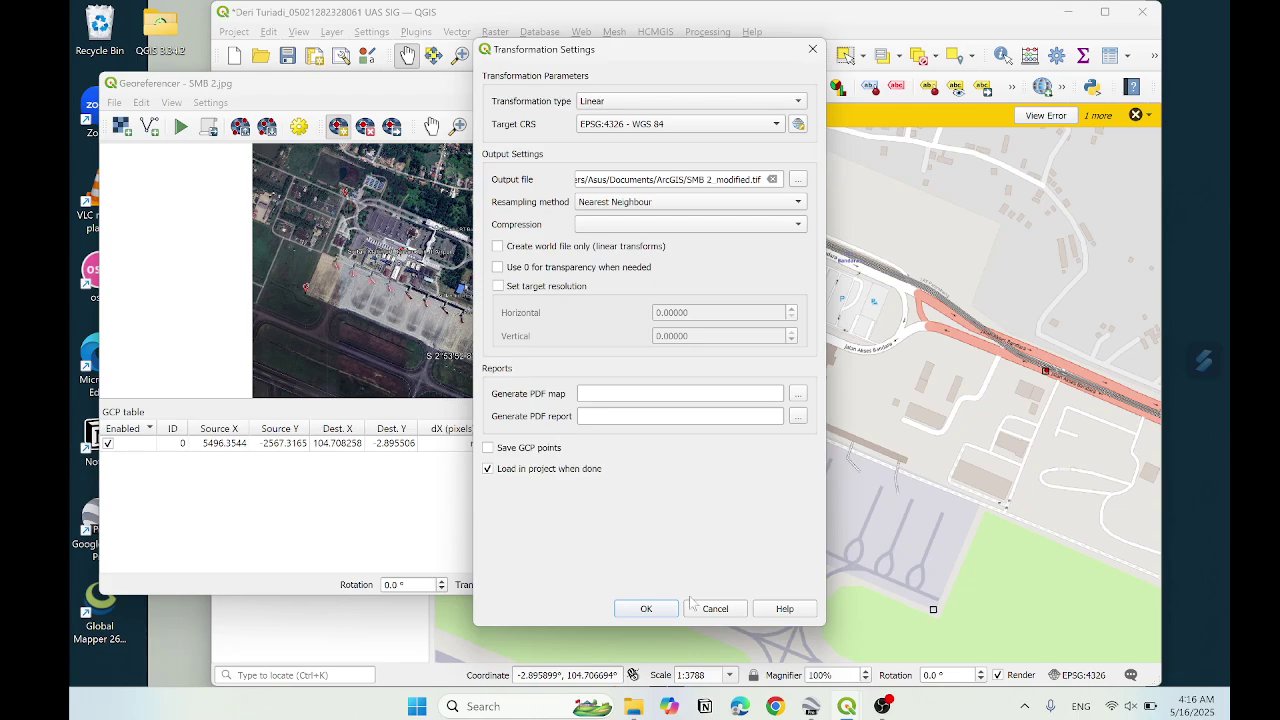
pyautogui.click(646, 609)
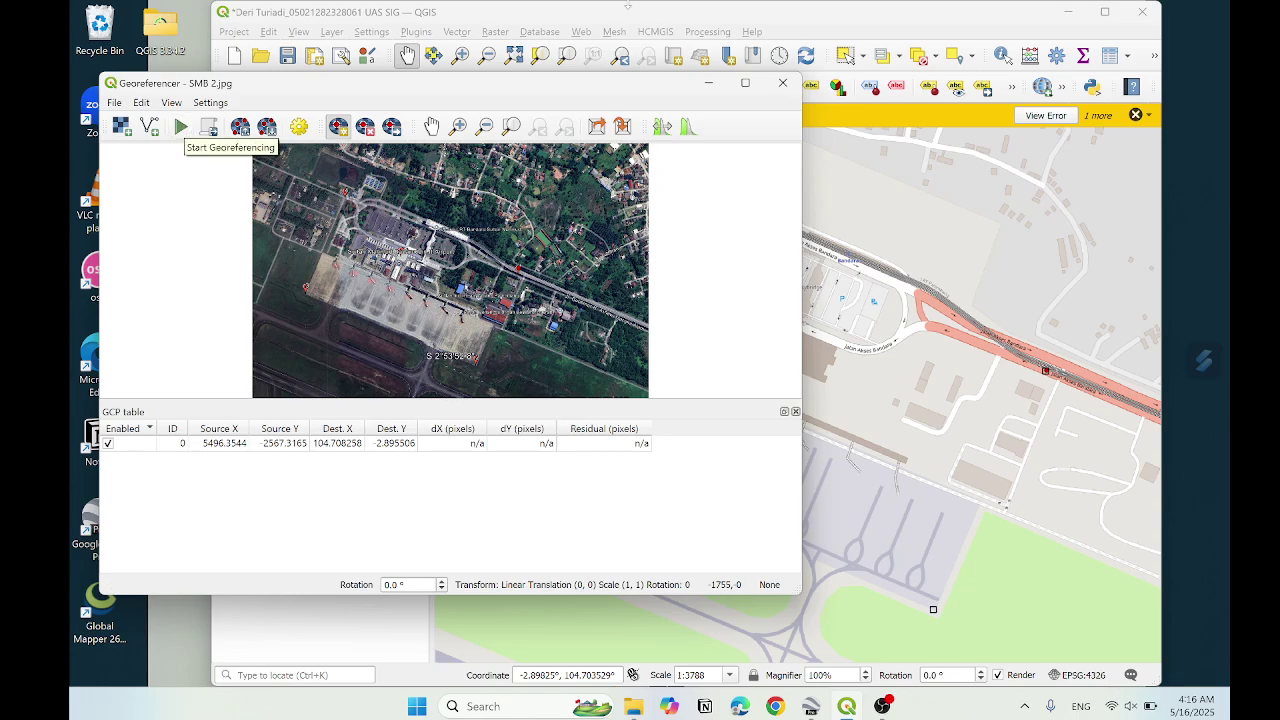
# - Close the Georeferencer and show the existing SMB 2_modified raster layer on the map
pyautogui.click(782, 83)
pyautogui.click(450, 367)
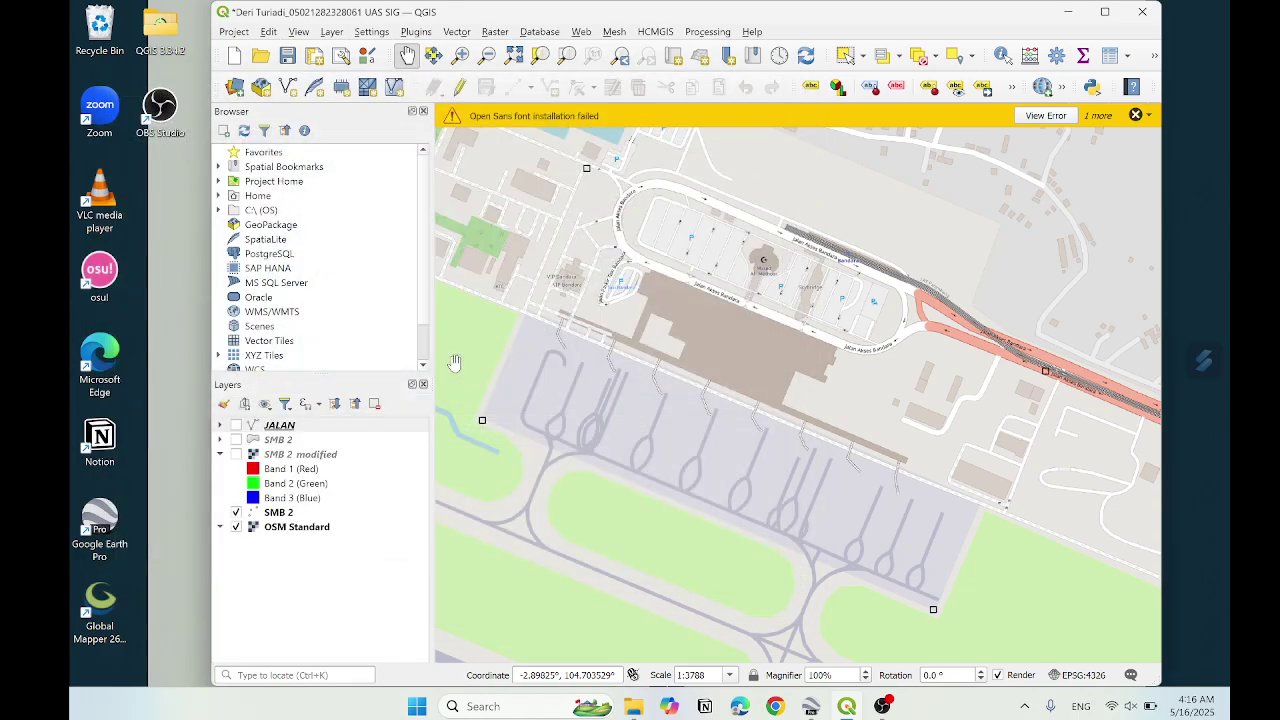
pyautogui.click(236, 454)
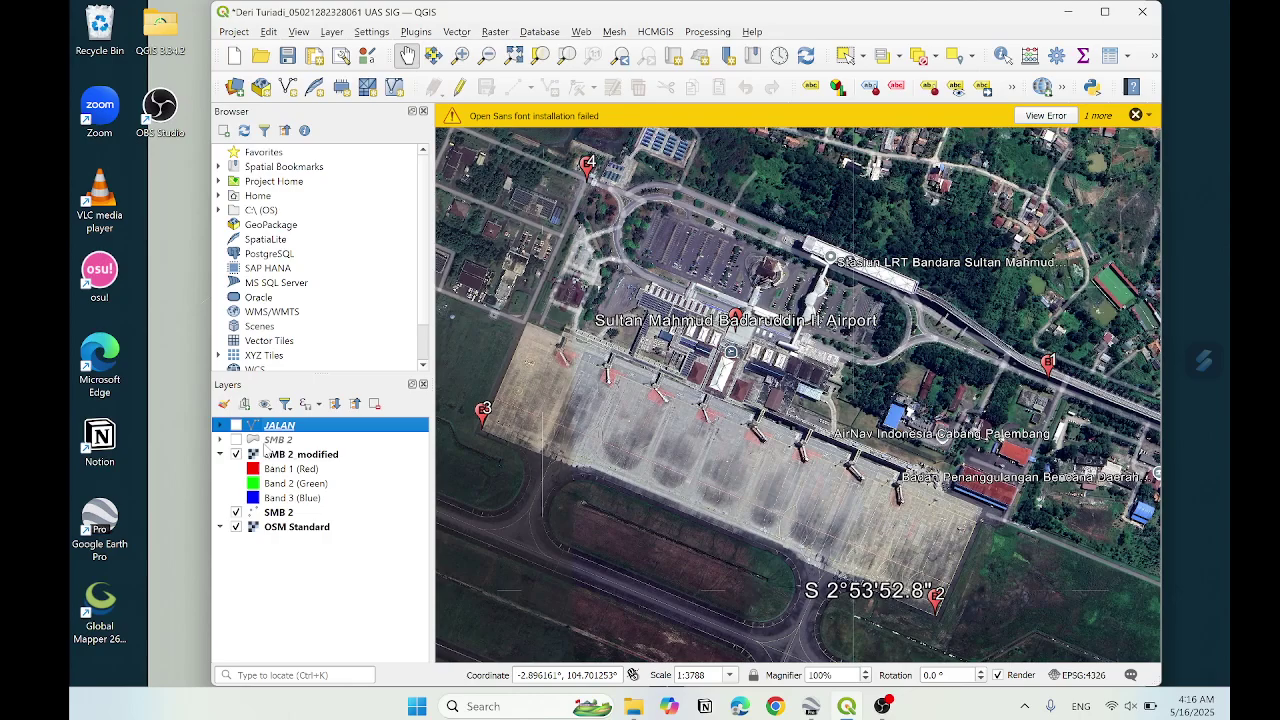
pyautogui.click(236, 512)
pyautogui.click(236, 512)
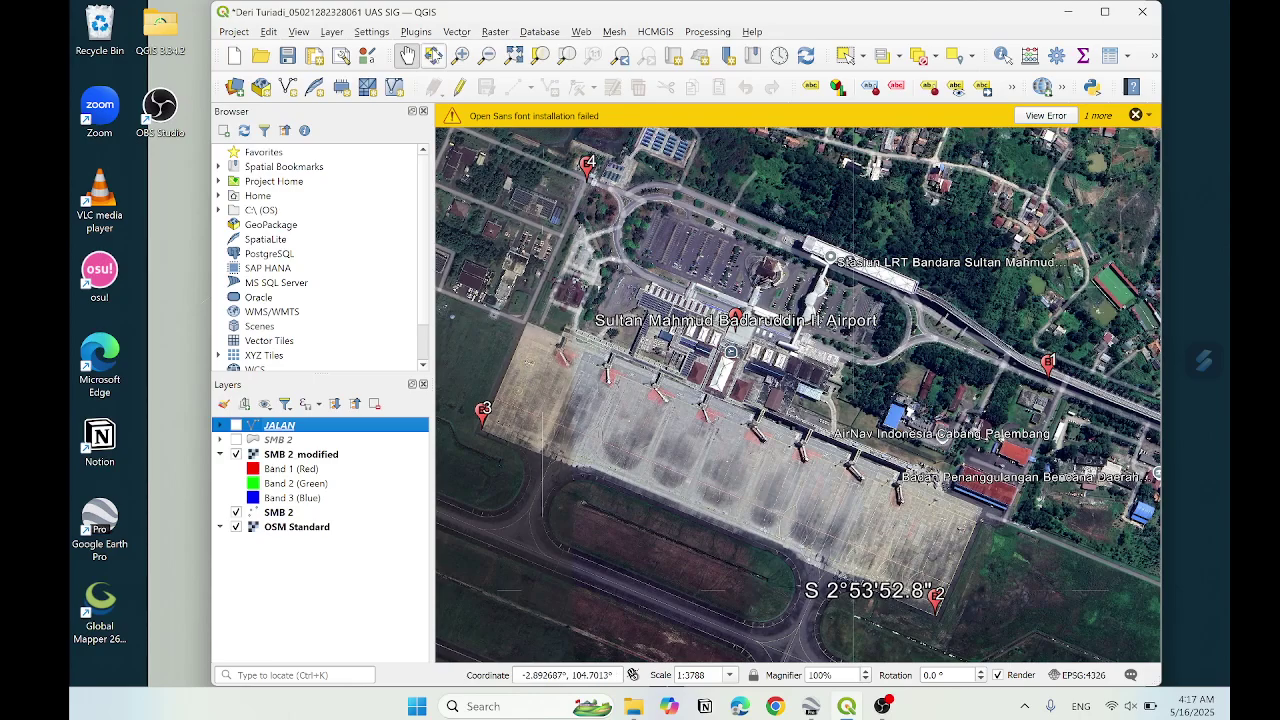
pyautogui.click(313, 89)
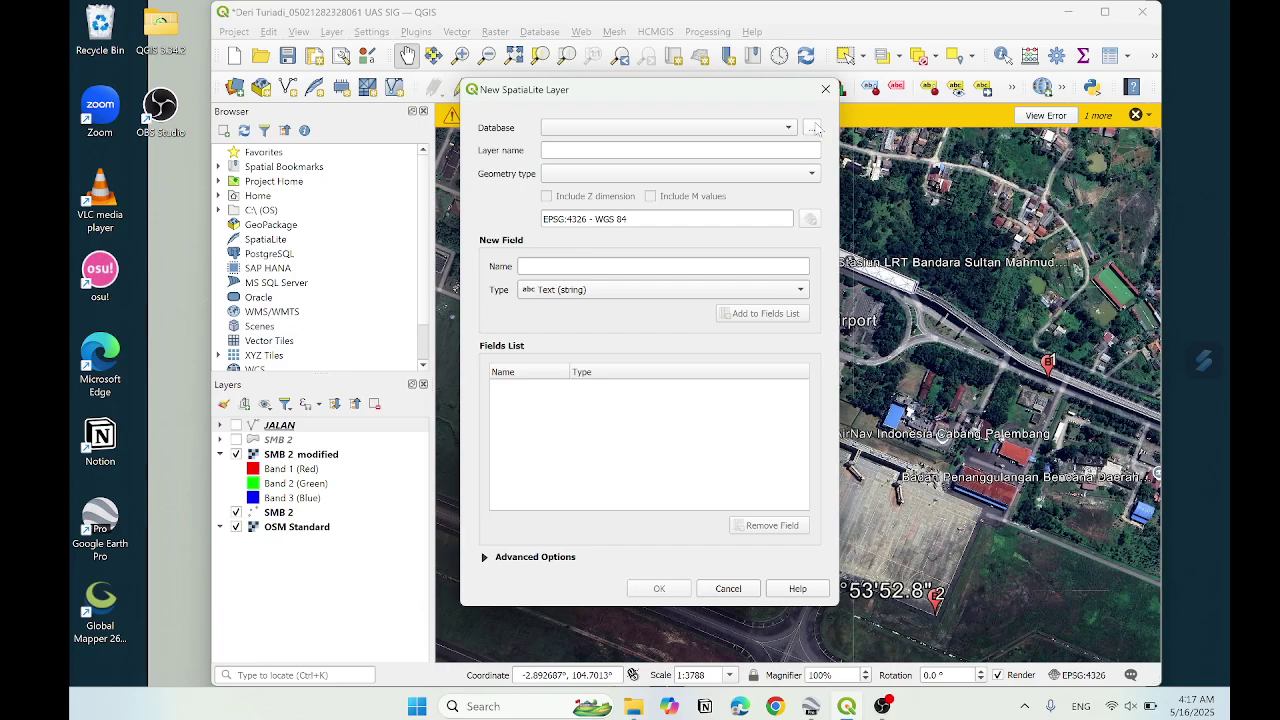
pyautogui.click(815, 128)
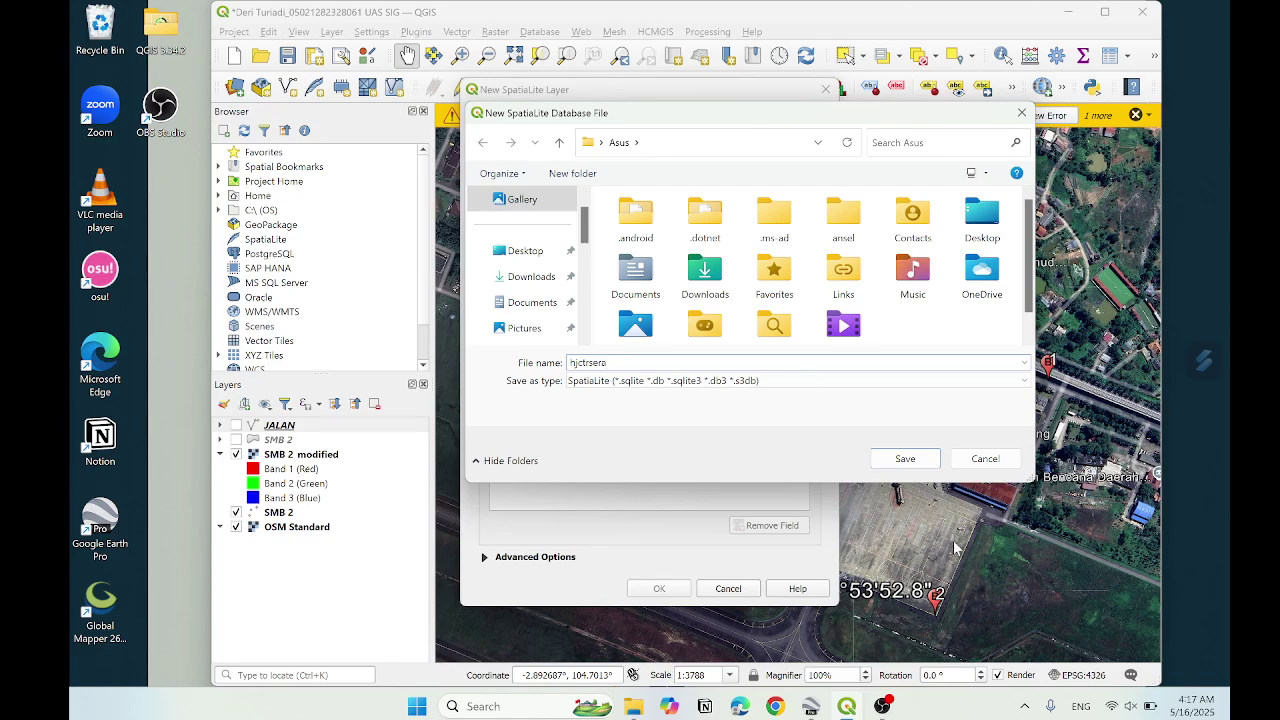
pyautogui.click(985, 458)
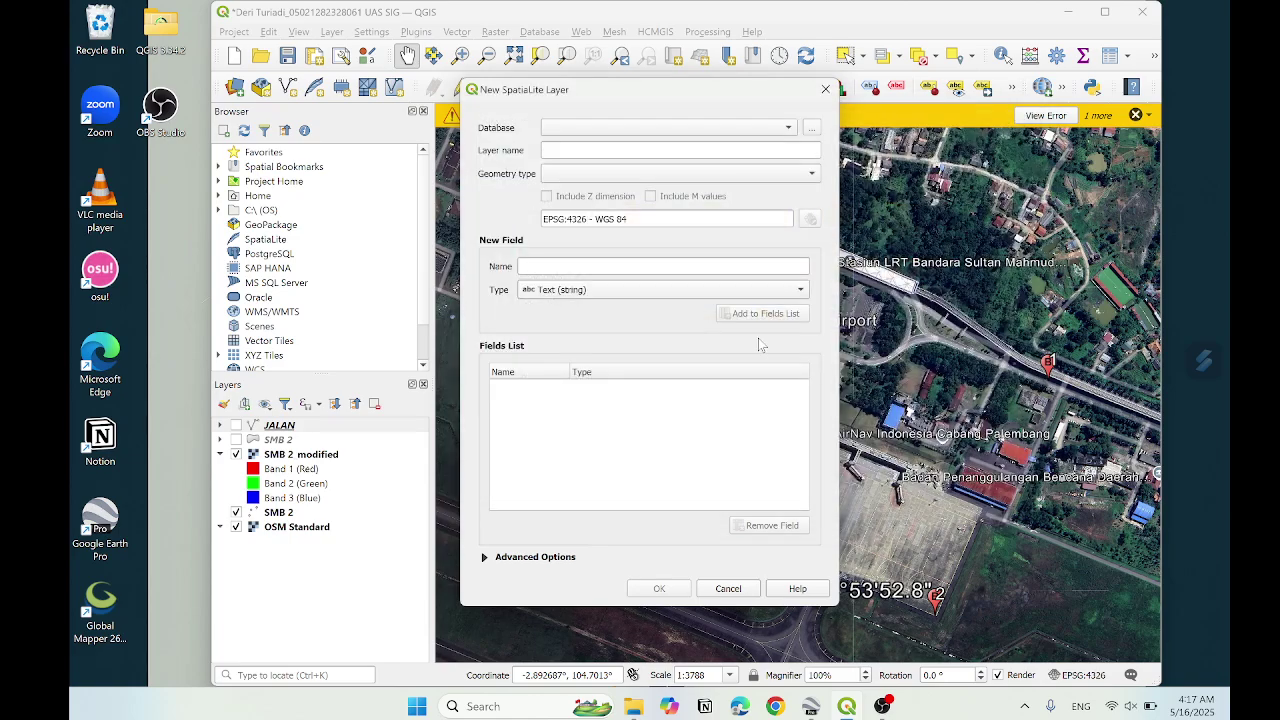
pyautogui.click(779, 178)
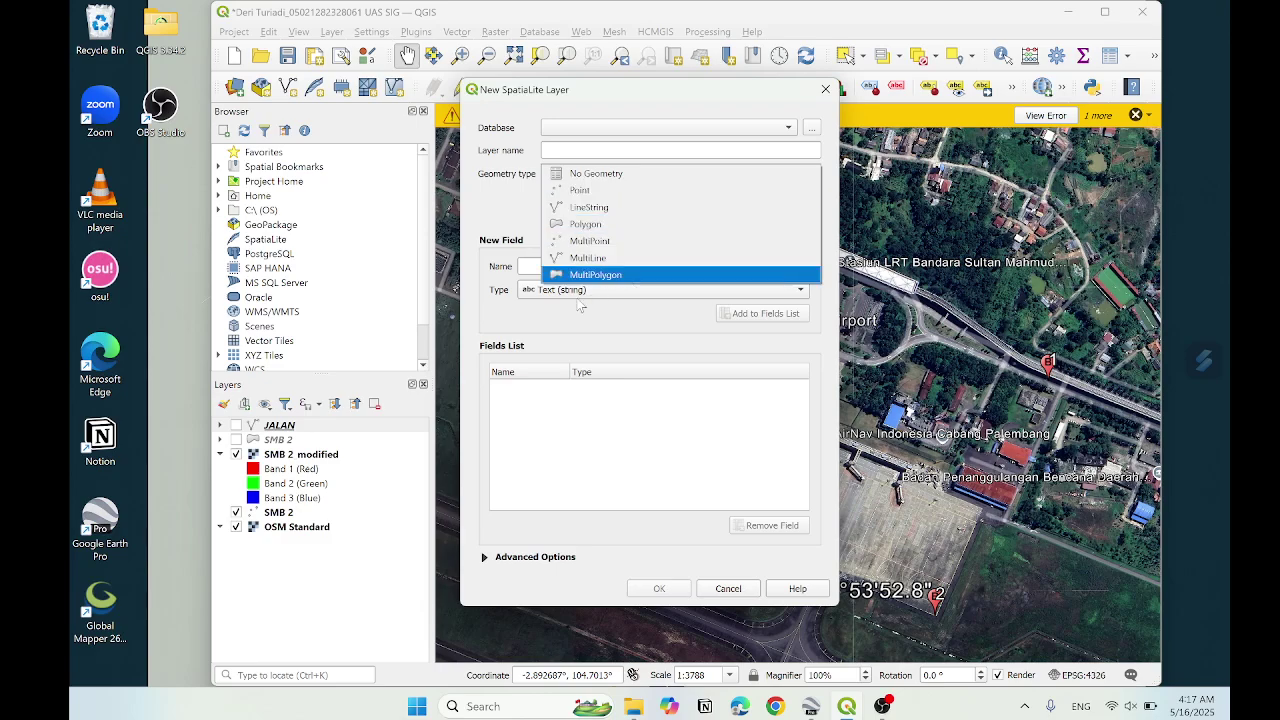
pyautogui.click(633, 226)
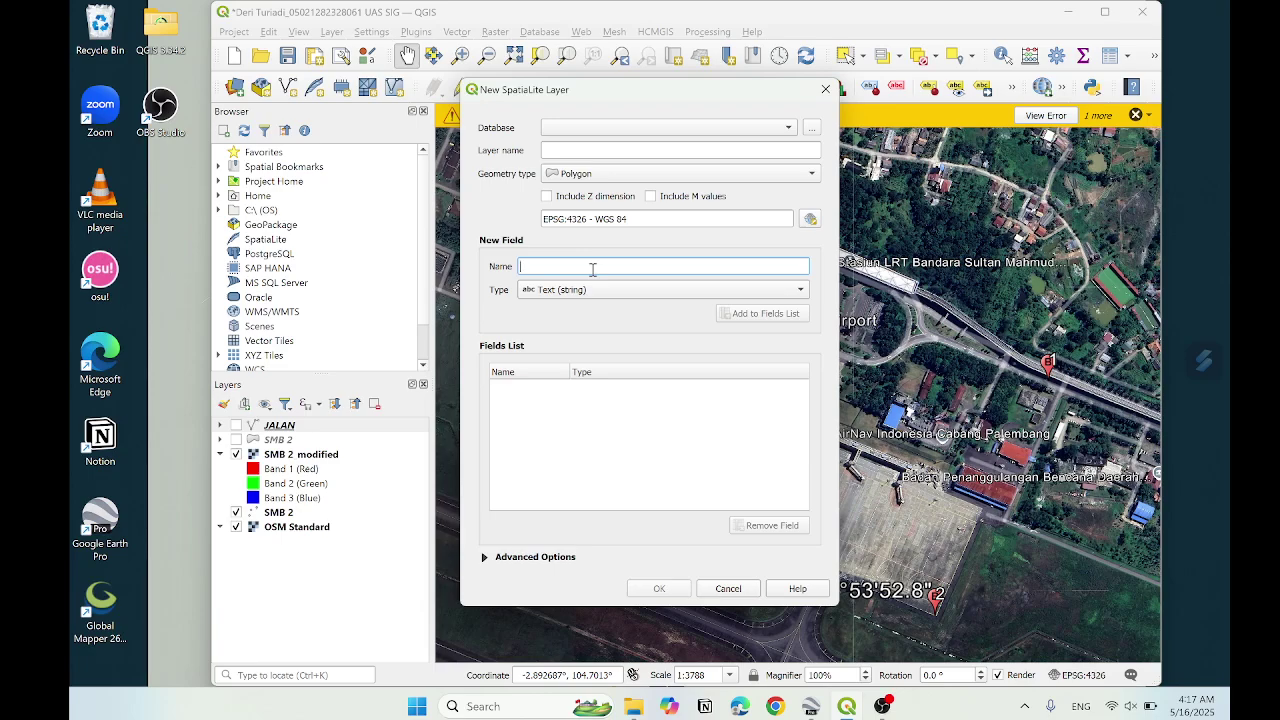
pyautogui.write('bangunan area 4')
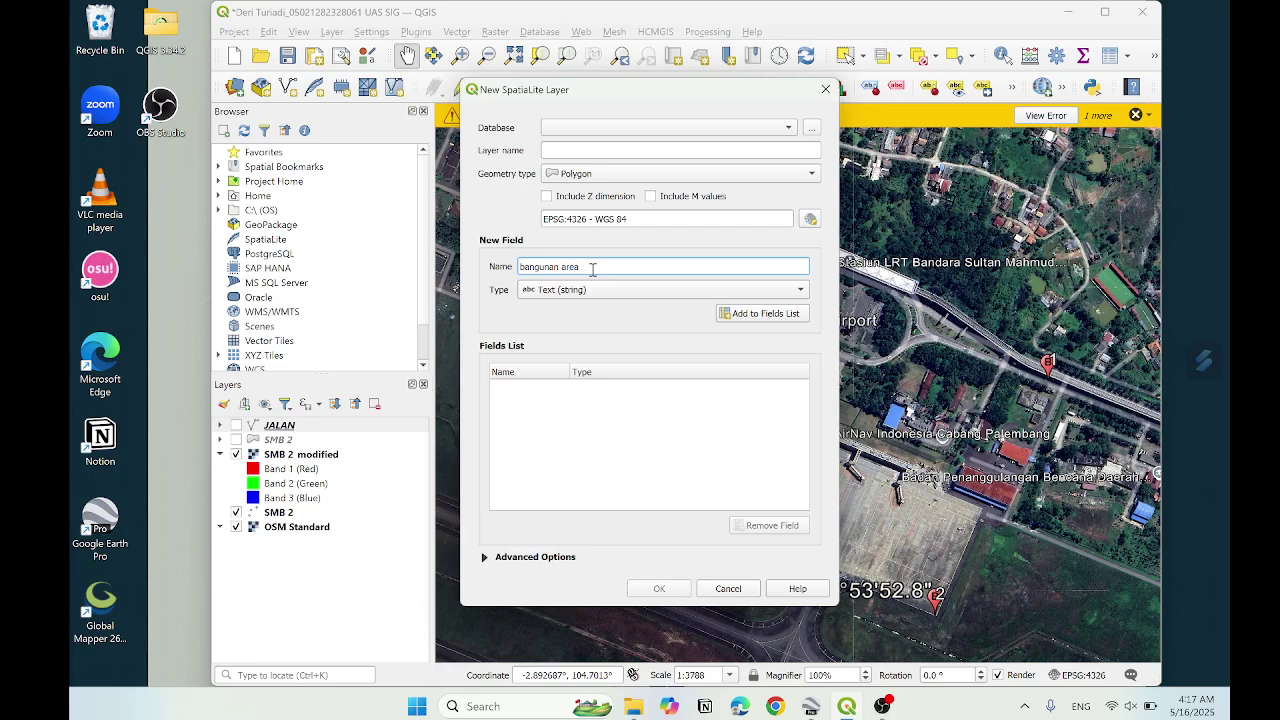
pyautogui.click(770, 316)
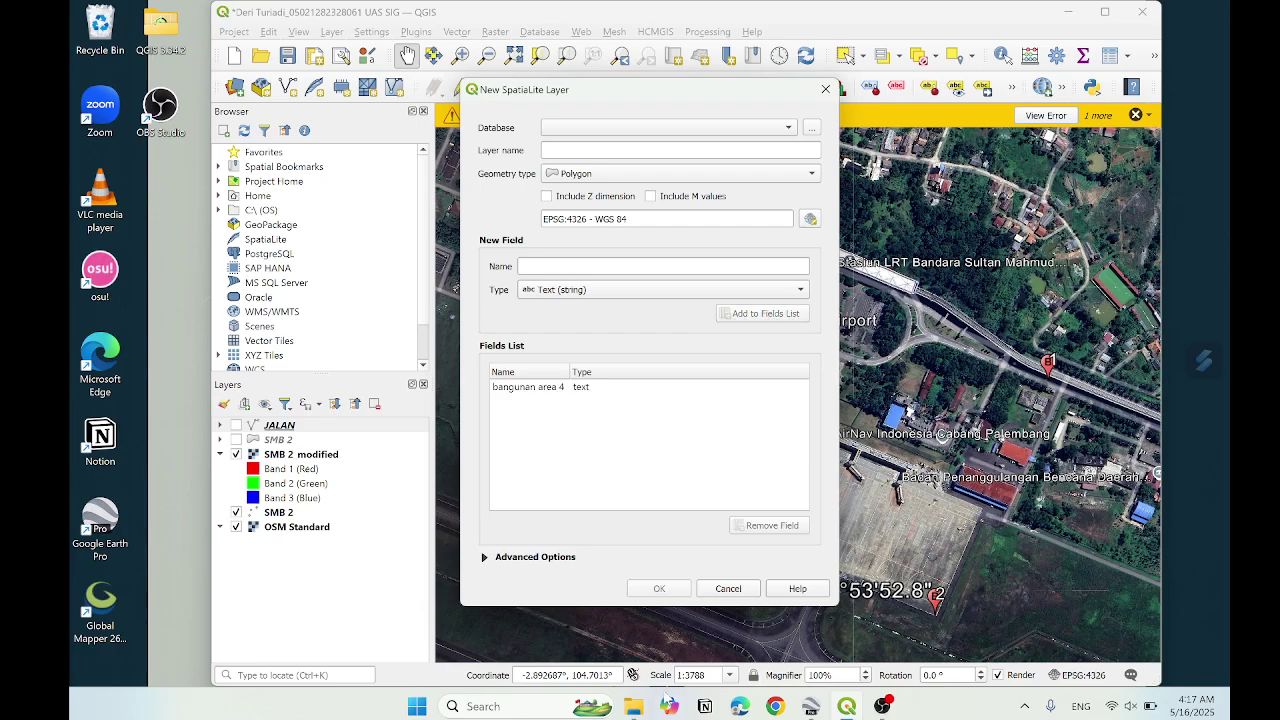
pyautogui.click(726, 589)
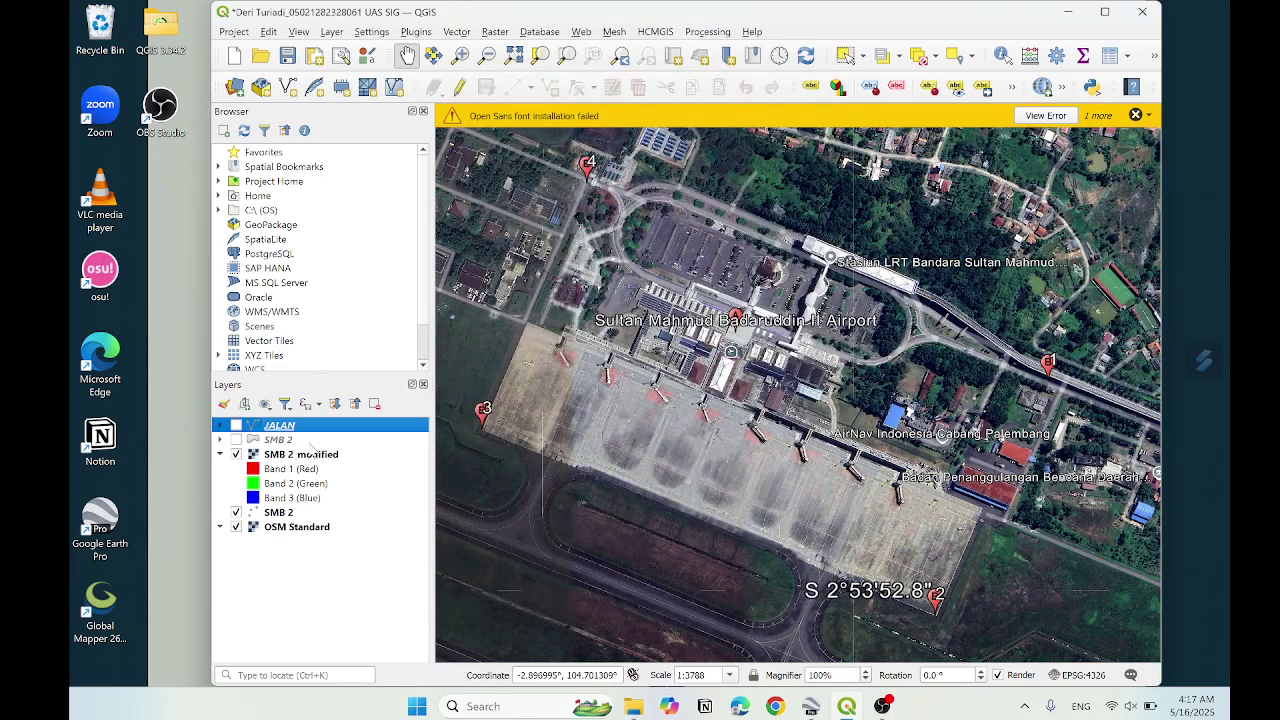
# - Show the SMB 2 polygon layer, expand its categories, and turn on editing for the JALAN and SMB 2 polygon layers
pyautogui.click(236, 440)
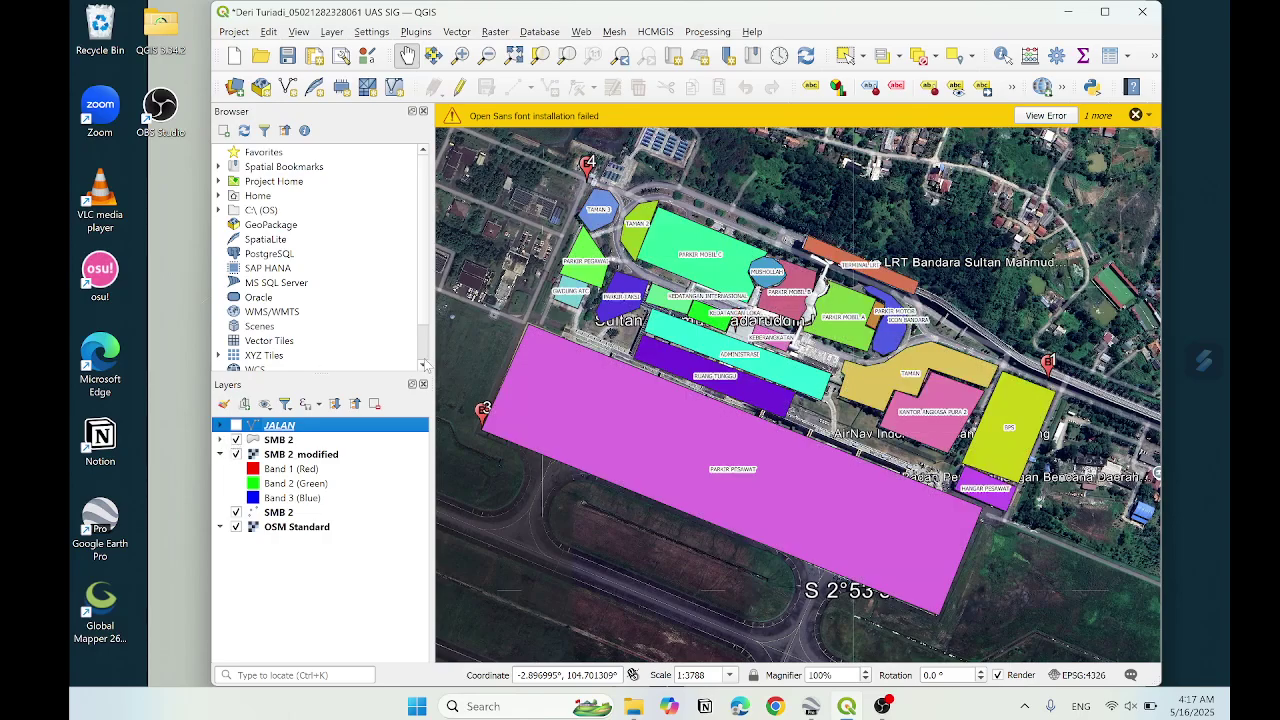
pyautogui.click(219, 440)
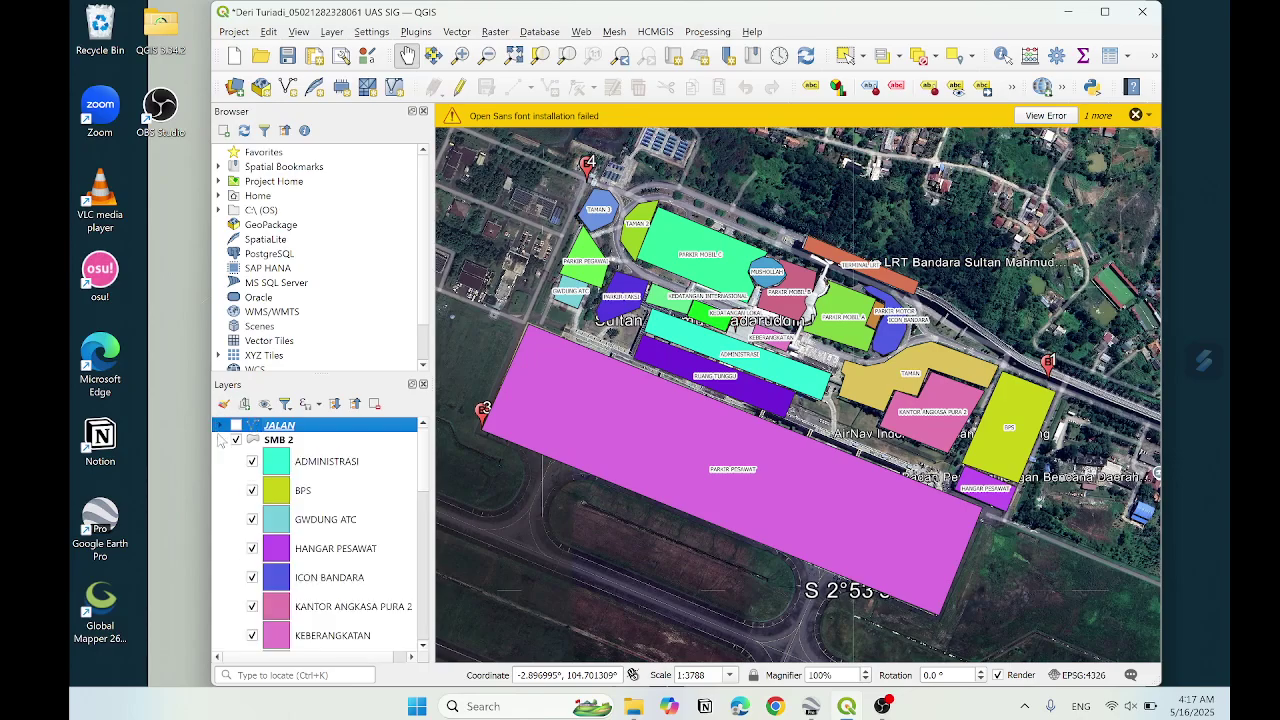
pyautogui.click(461, 89)
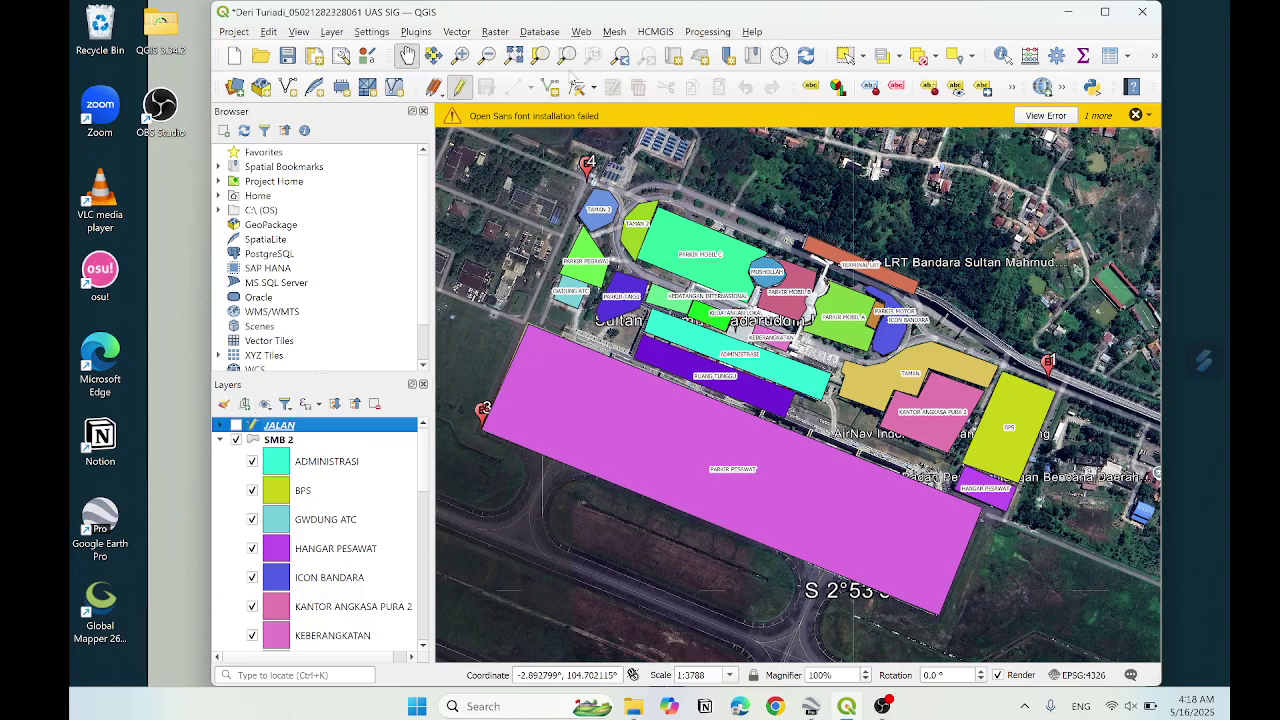
pyautogui.click(265, 441)
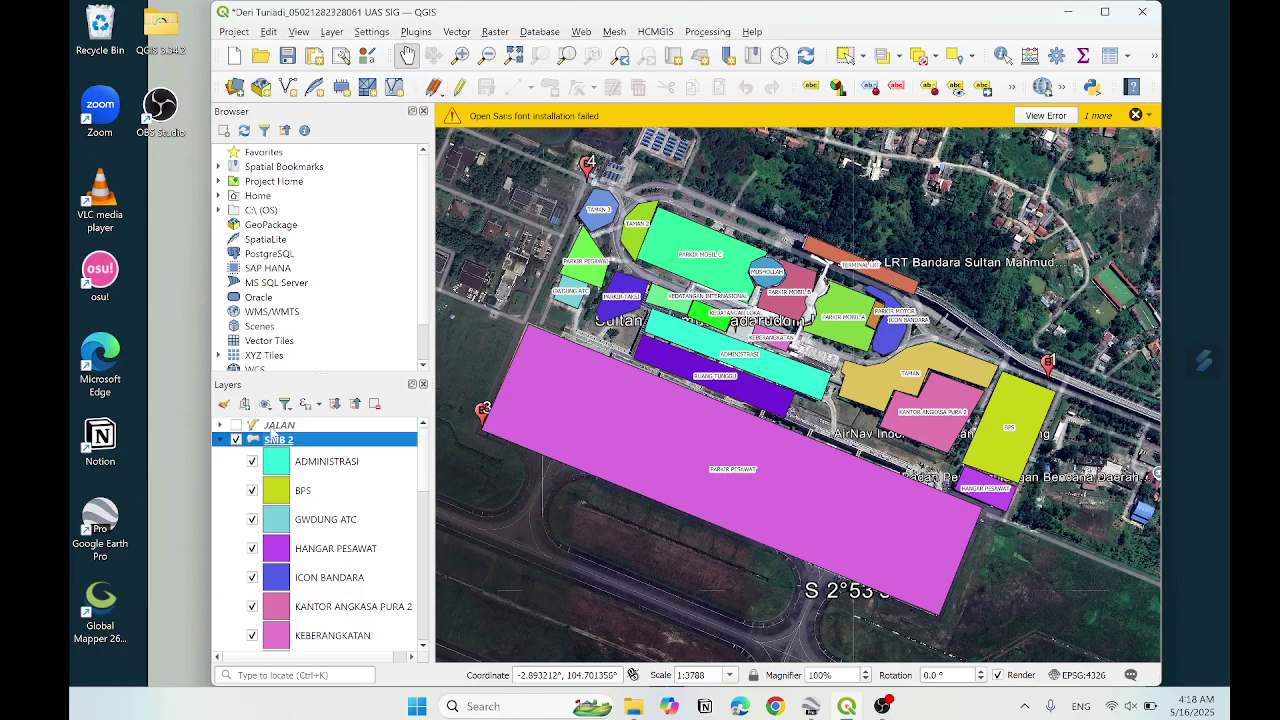
pyautogui.click(459, 87)
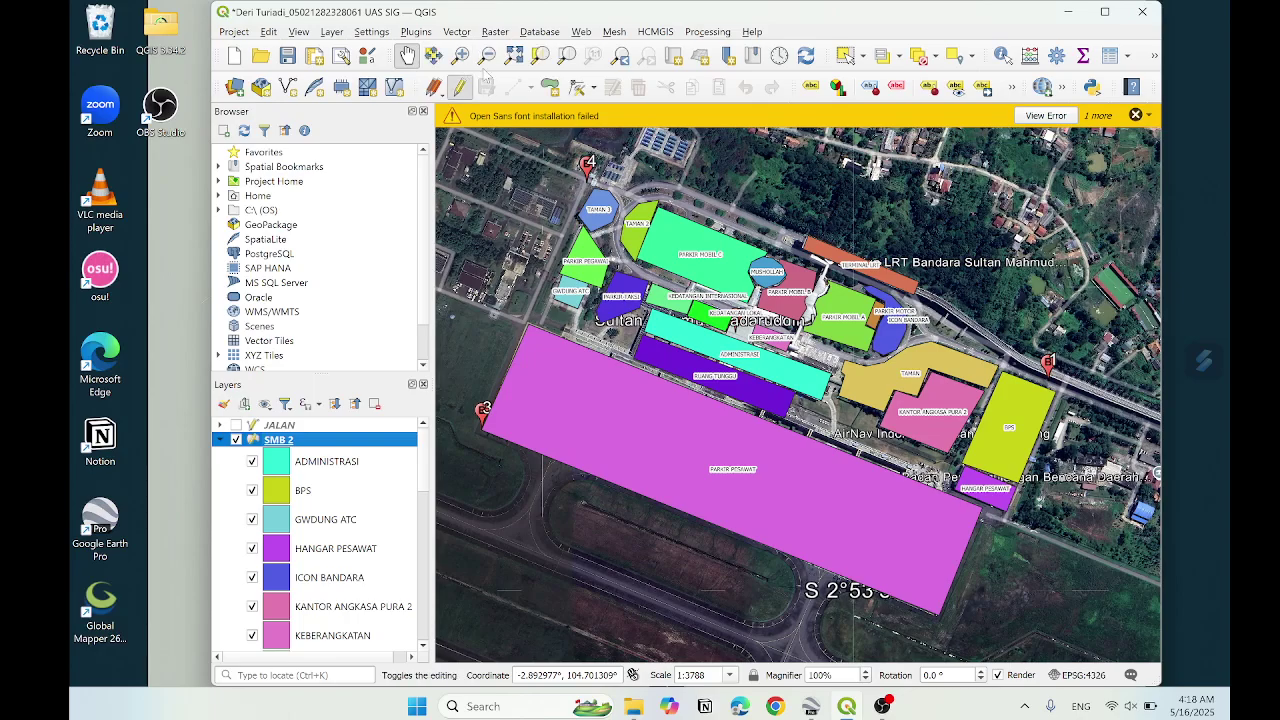
# - Draw a four-cornered polygon over the building just west of TAMAN 3 and set its POLIGON 1 attribute to panel surya
pyautogui.click(551, 88)
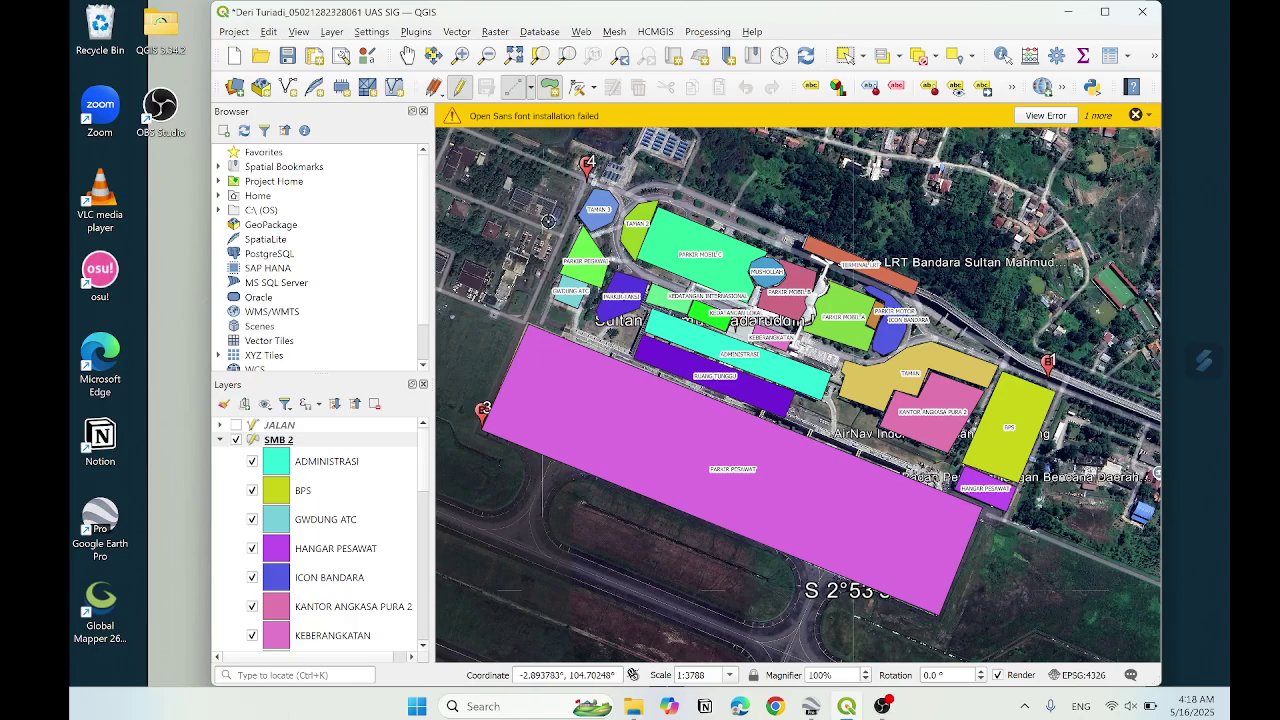
pyautogui.click(548, 220)
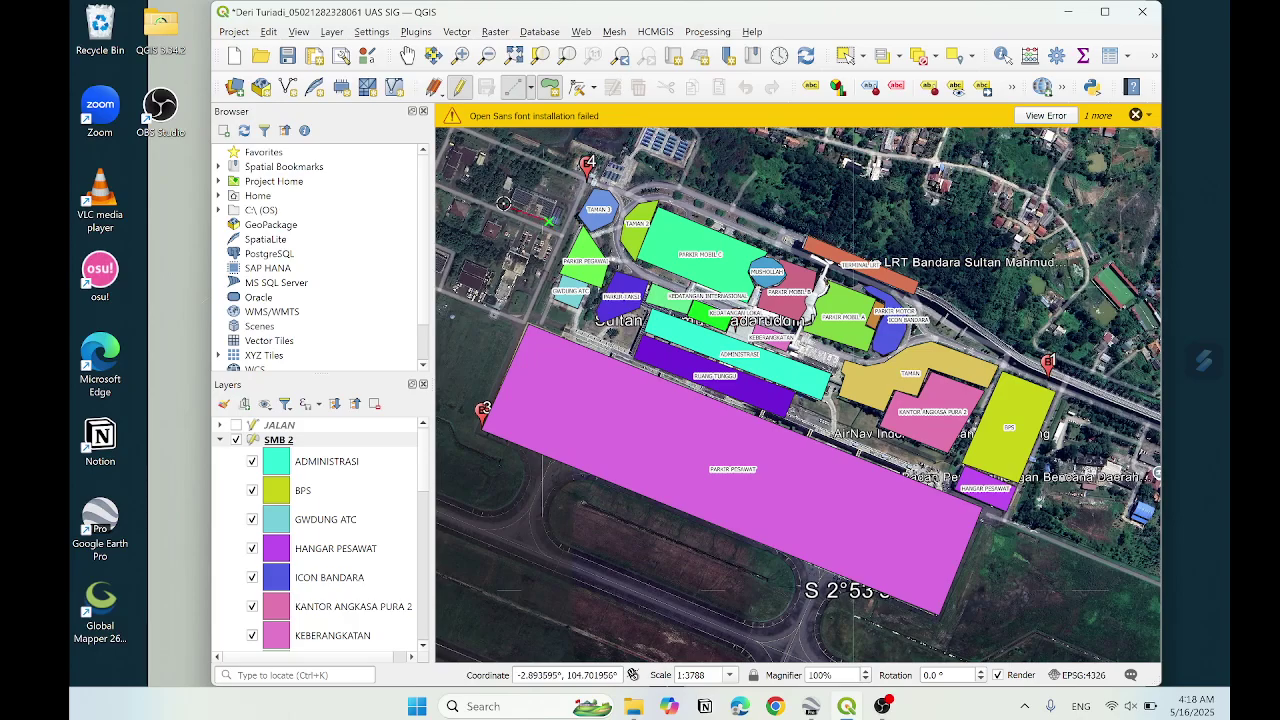
pyautogui.click(510, 185)
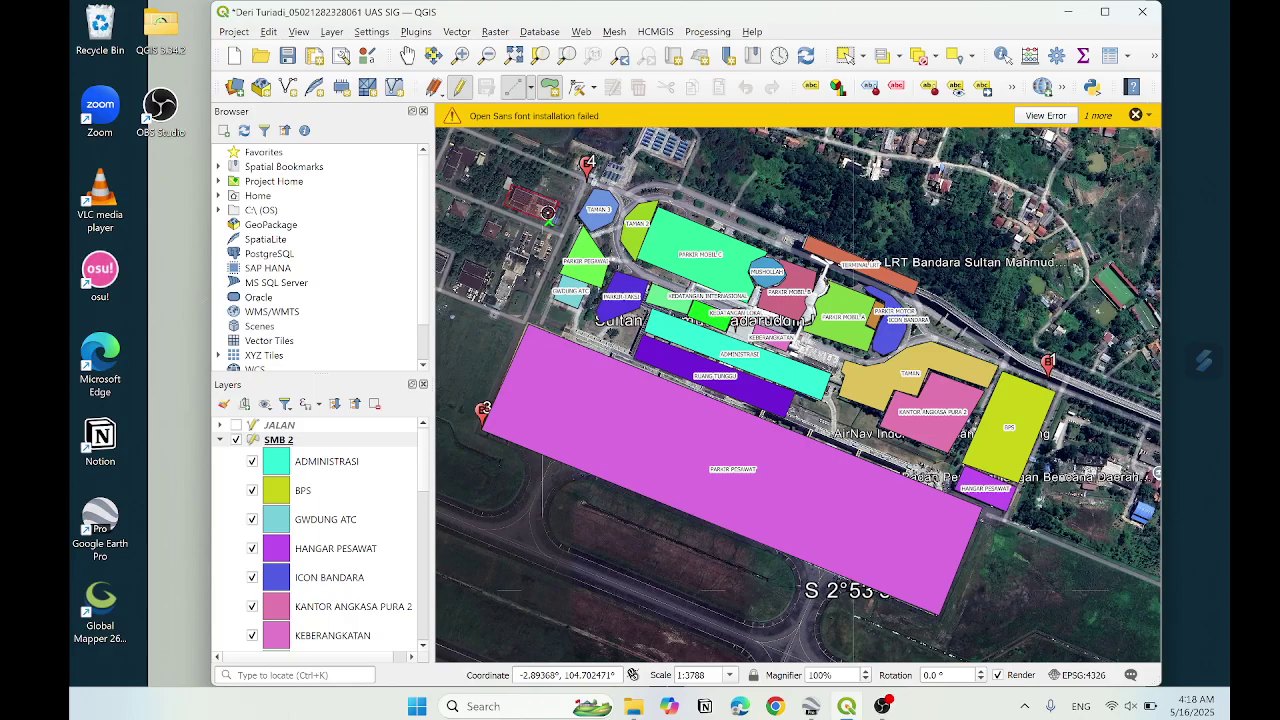
pyautogui.rightClick(548, 213)
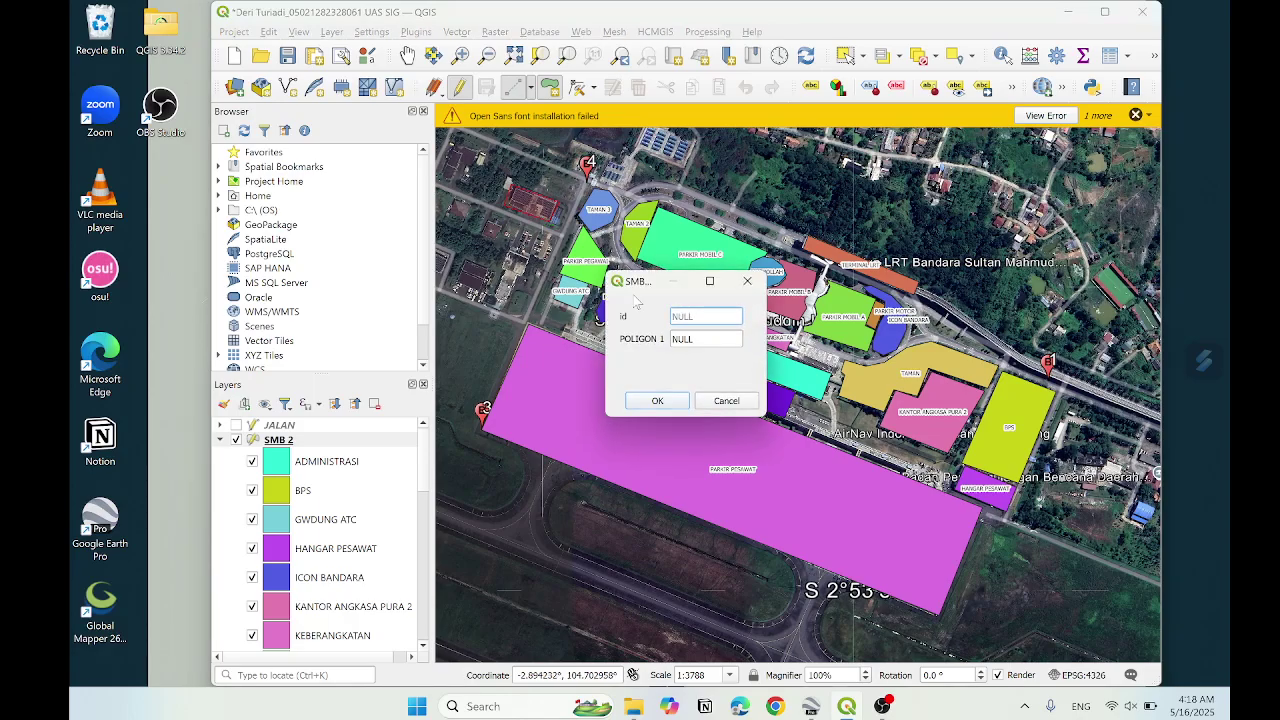
pyautogui.click(723, 338)
pyautogui.hotkey('ctrl', 'a')
pyautogui.press('BackSpace')
pyautogui.click(658, 400)
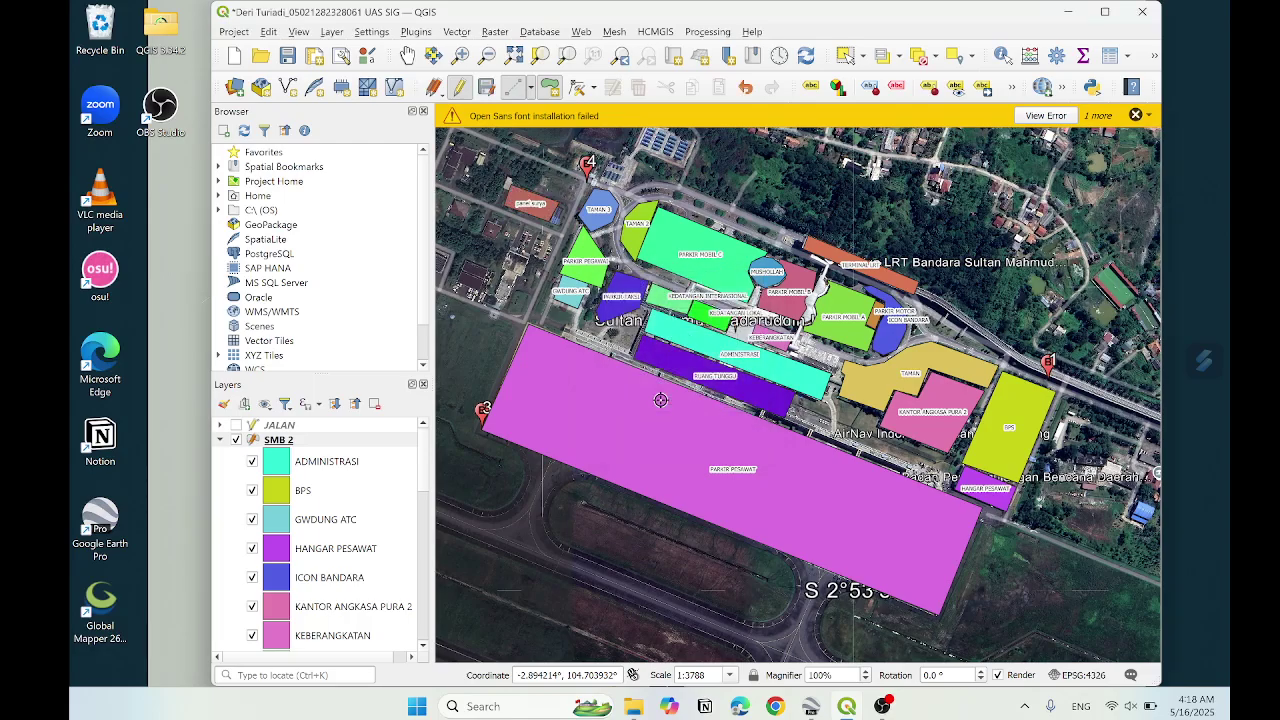
# - Collapse the SMB 2 polygon layer's legend, open its symbology properties, and choose the Categorized style
pyautogui.click(250, 443)
pyautogui.click(221, 441)
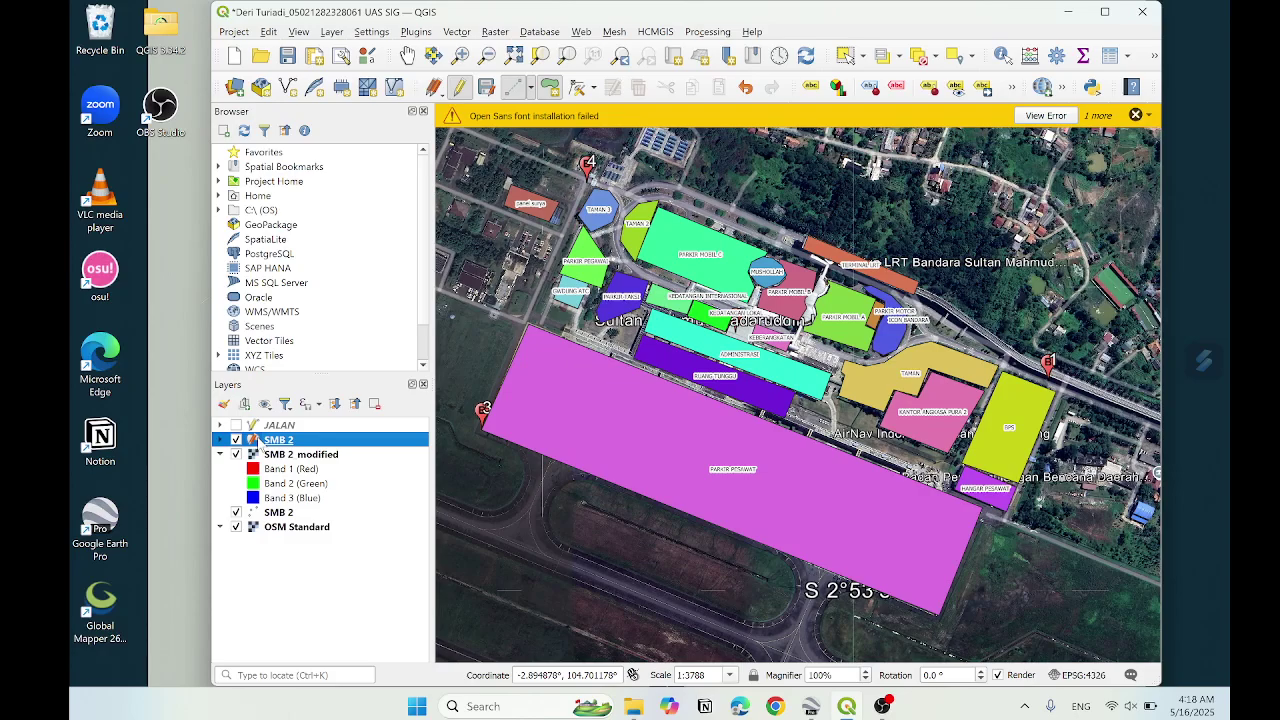
pyautogui.rightClick(258, 443)
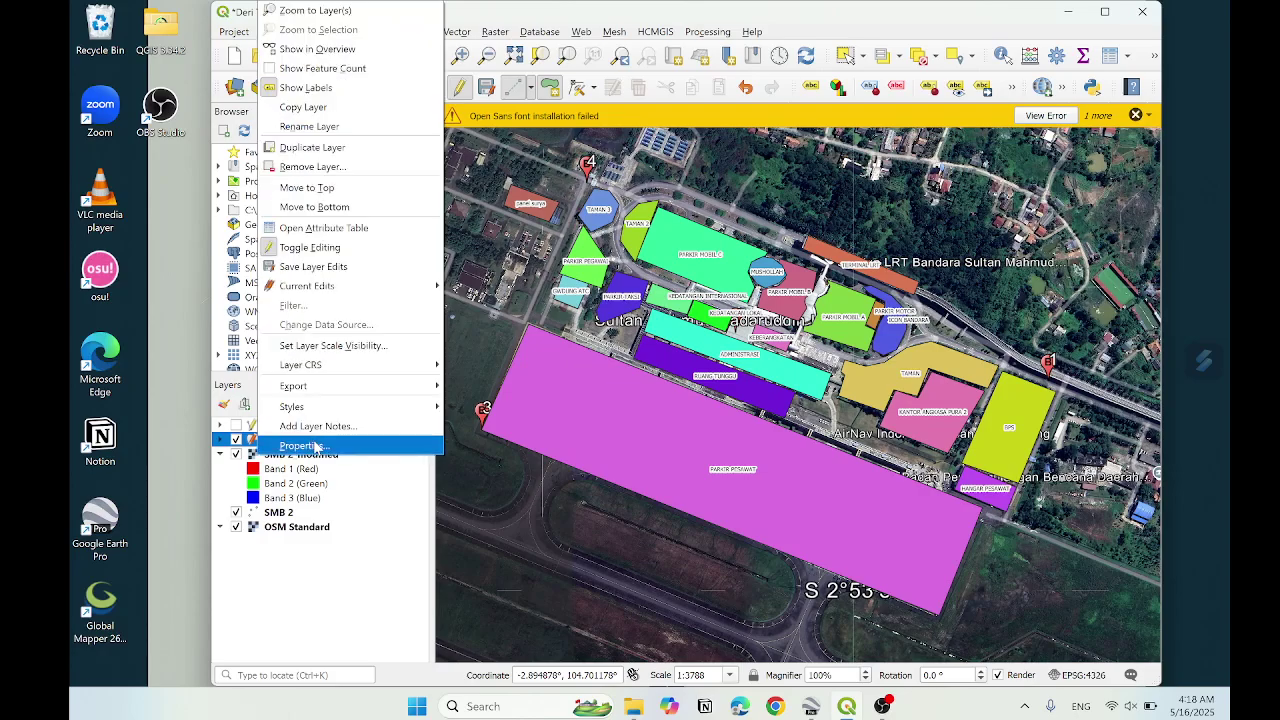
pyautogui.click(315, 446)
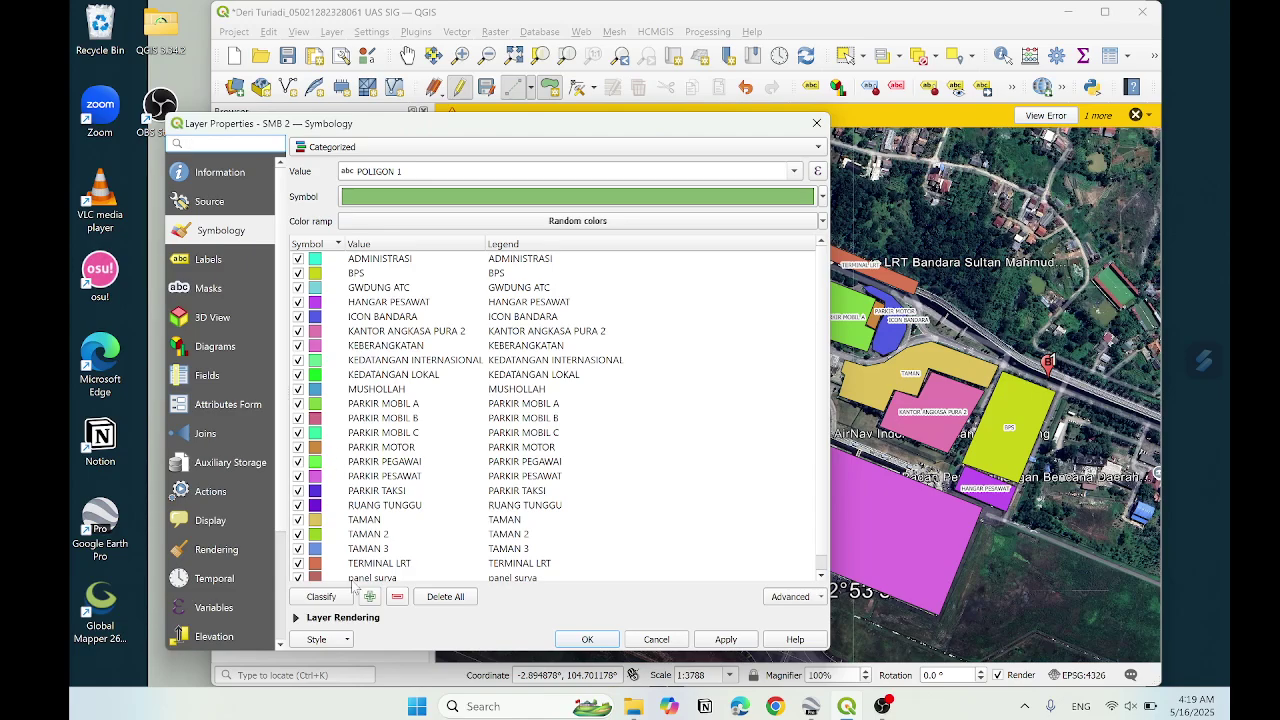
pyautogui.scroll(-1, 330, 447)
pyautogui.click(407, 148)
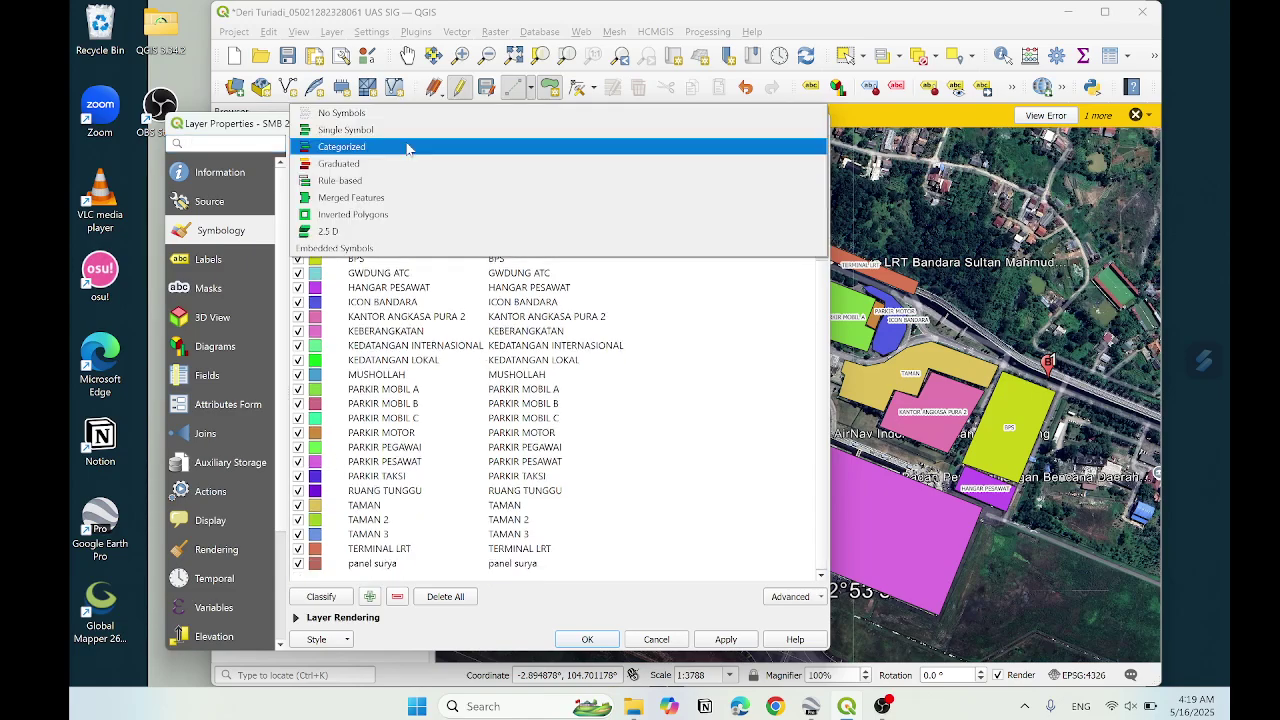
pyautogui.click(410, 148)
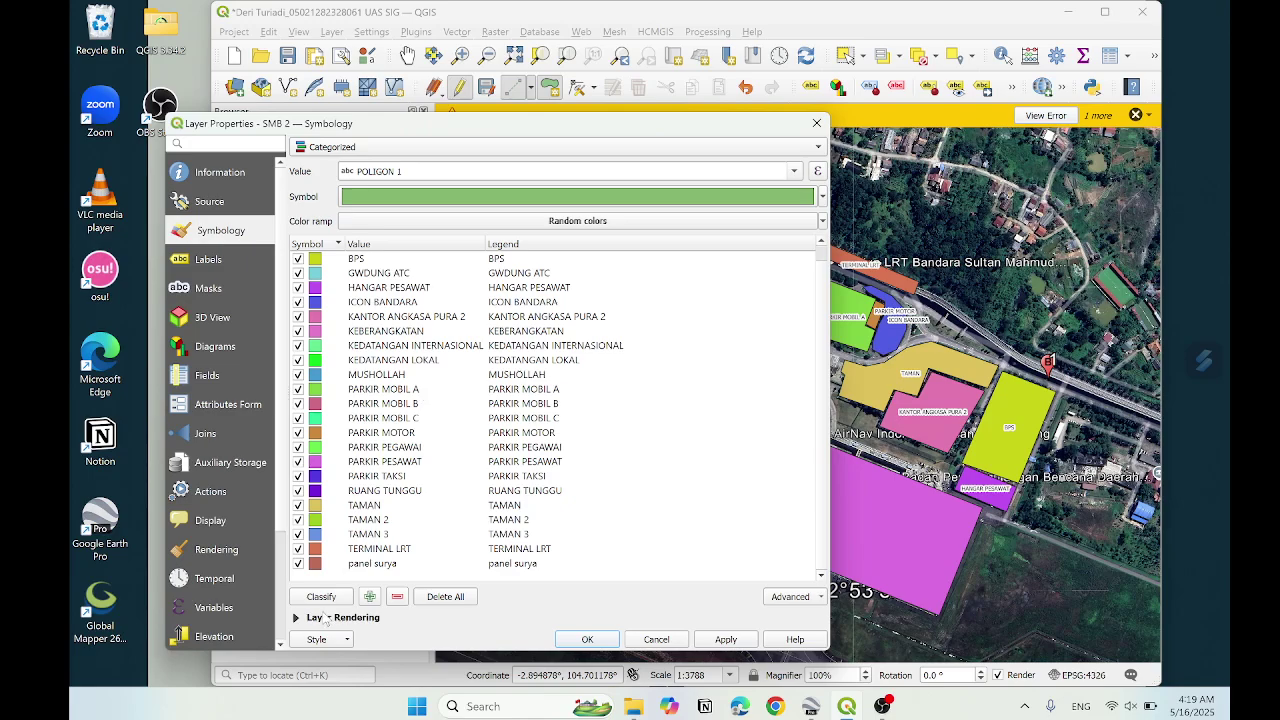
# - Classify the polygon categories by POLIGON 1 and remove the all other values category
pyautogui.click(322, 597)
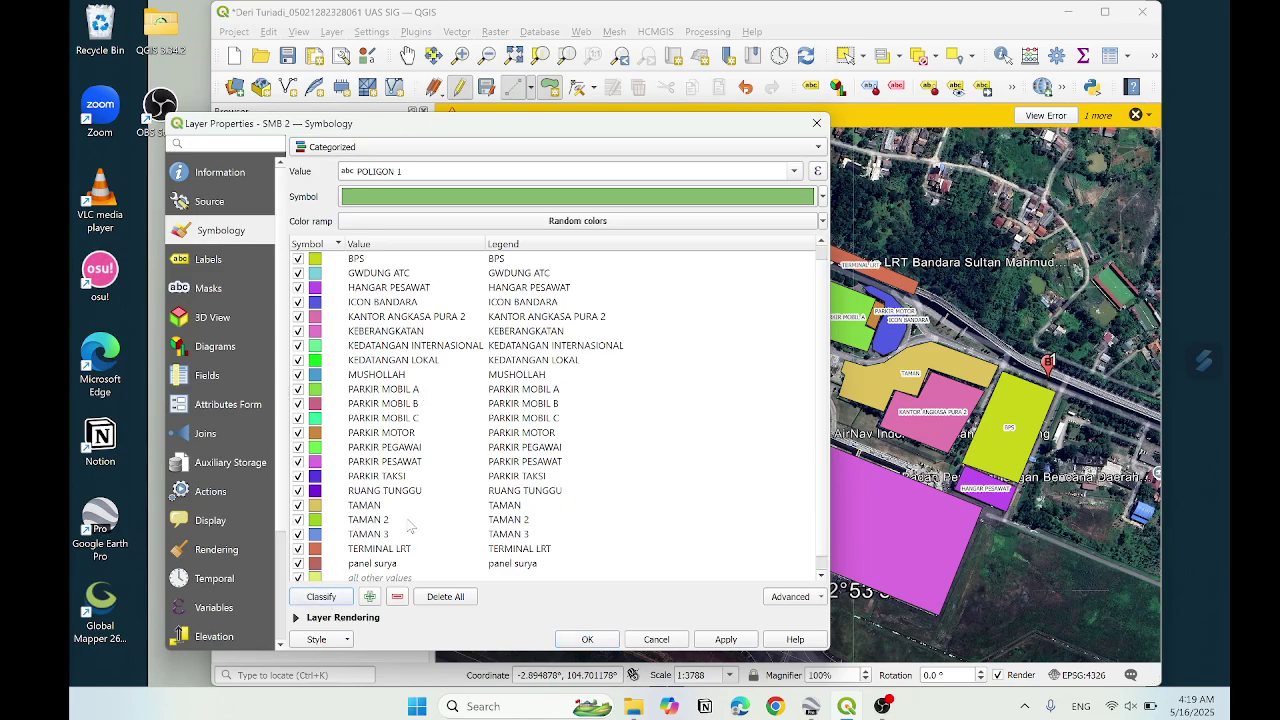
pyautogui.scroll(-1, 410, 528)
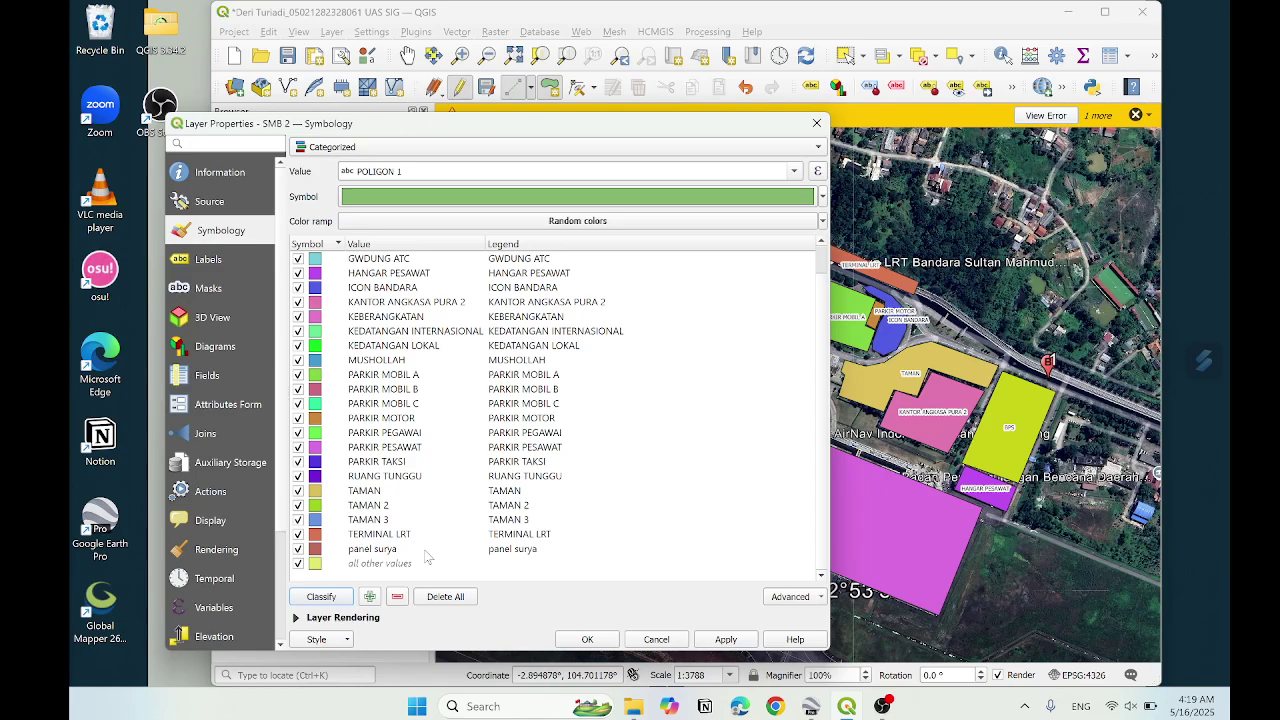
pyautogui.click(402, 564)
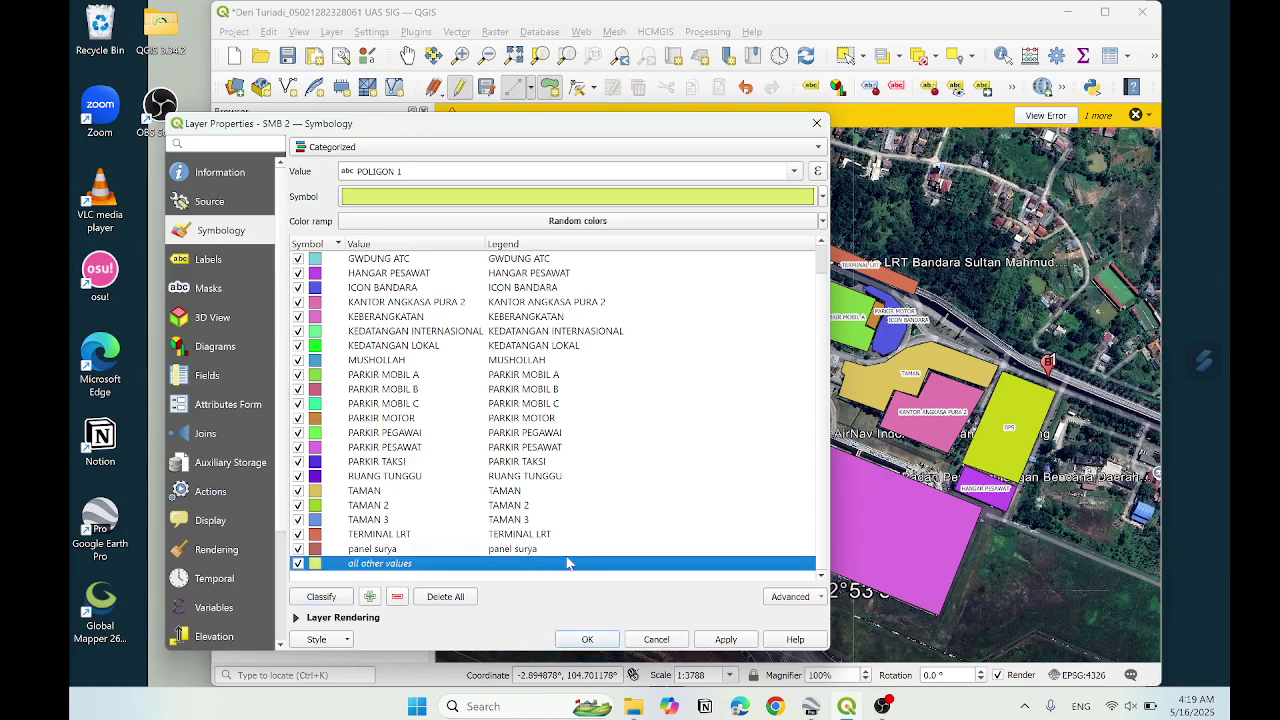
pyautogui.click(398, 596)
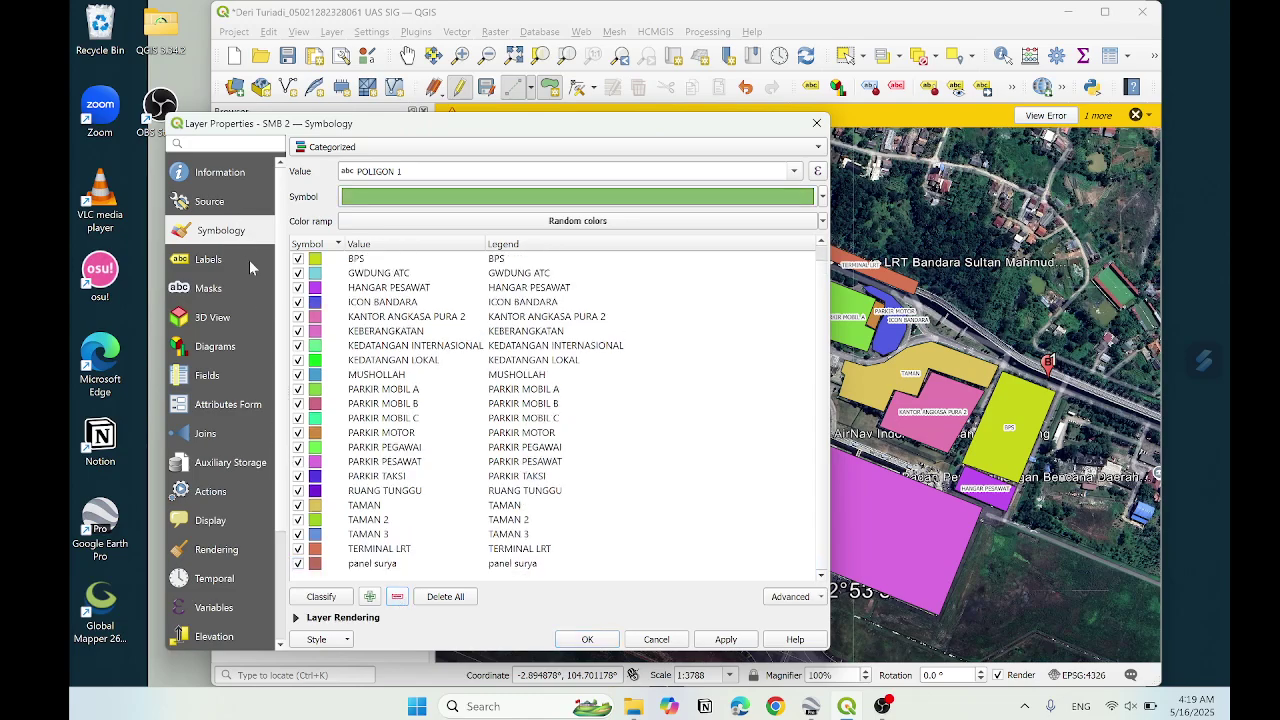
# - Set the polygon layer to Single Labels from POLIGON 1 with a text buffer drawn, and accept the layer properties
pyautogui.click(207, 290)
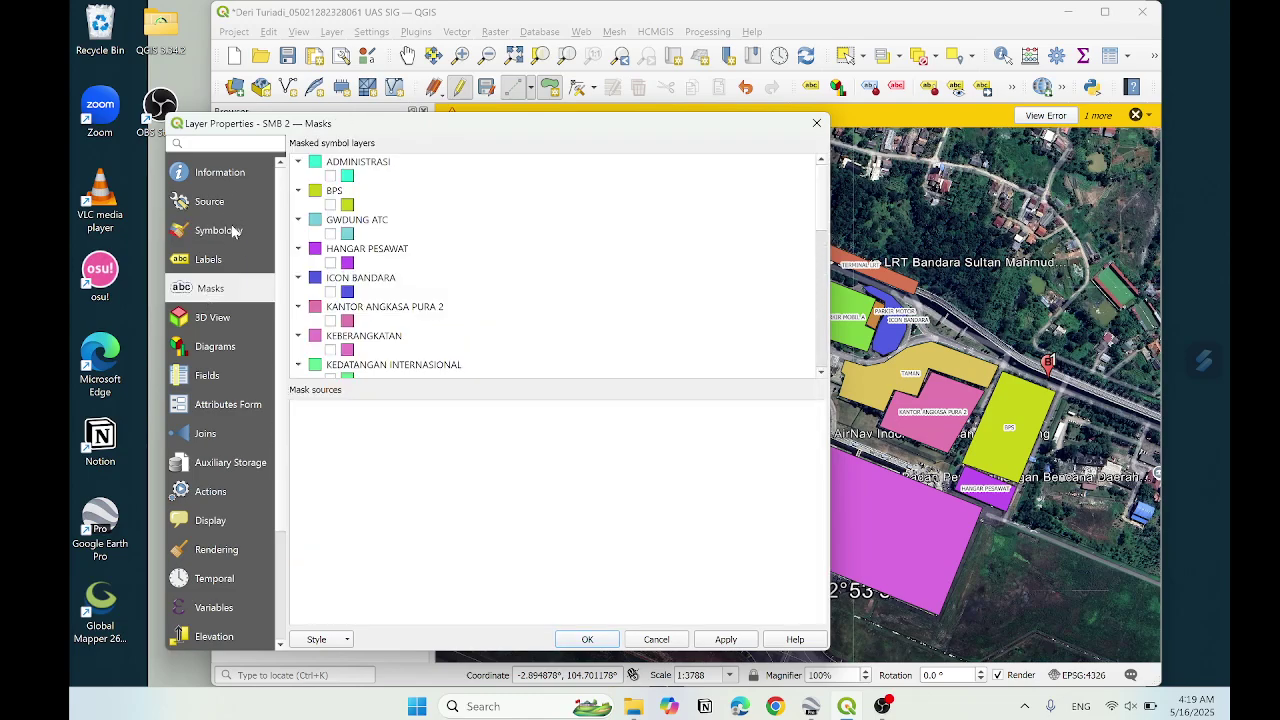
pyautogui.click(228, 260)
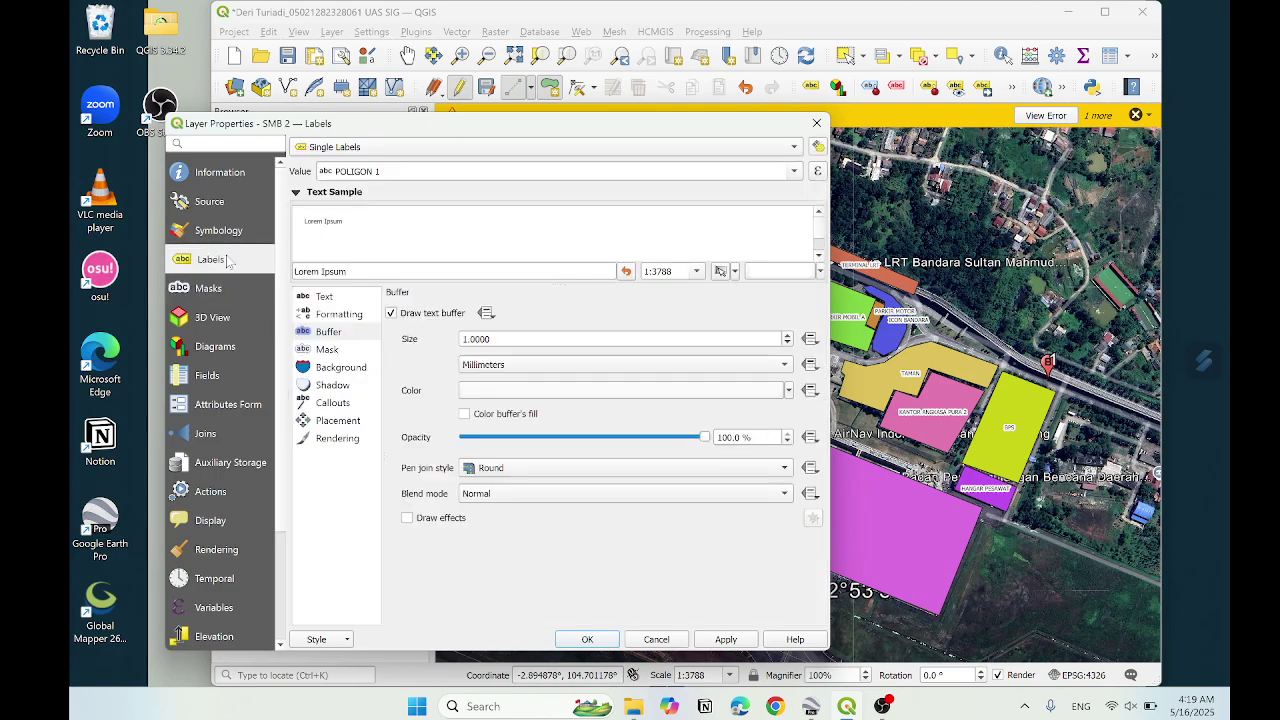
pyautogui.click(435, 147)
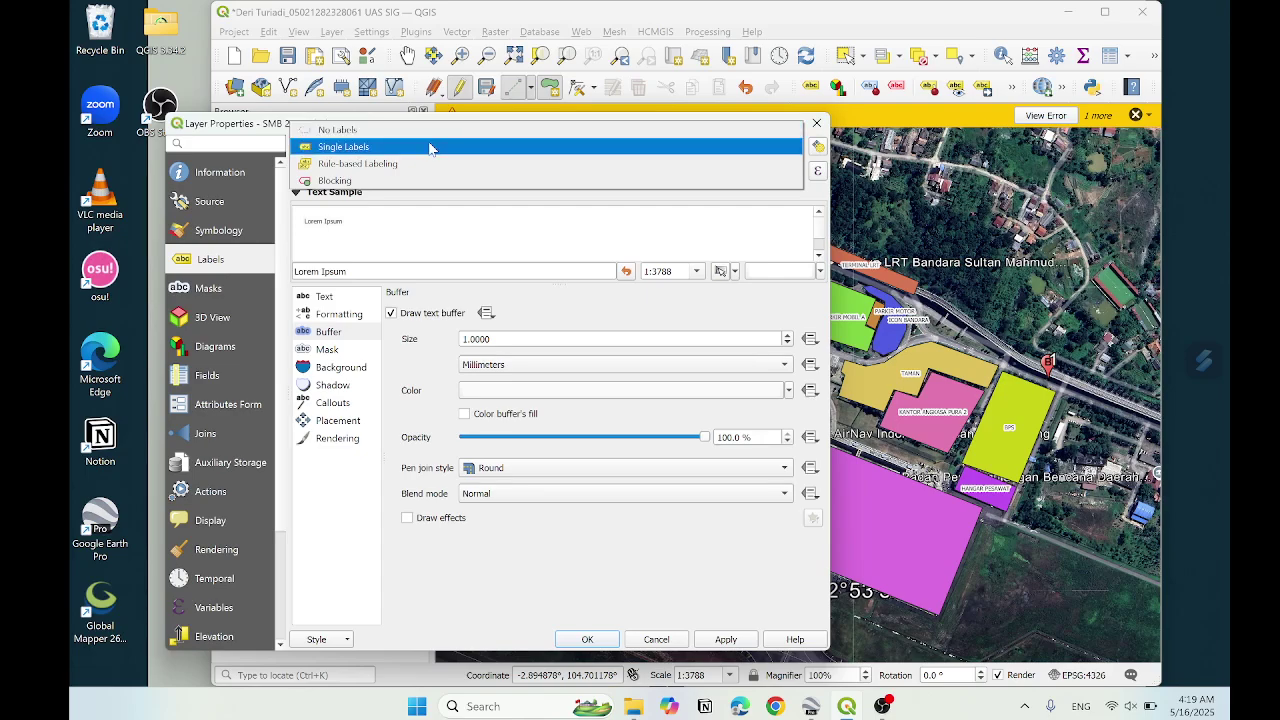
pyautogui.click(430, 148)
pyautogui.click(345, 300)
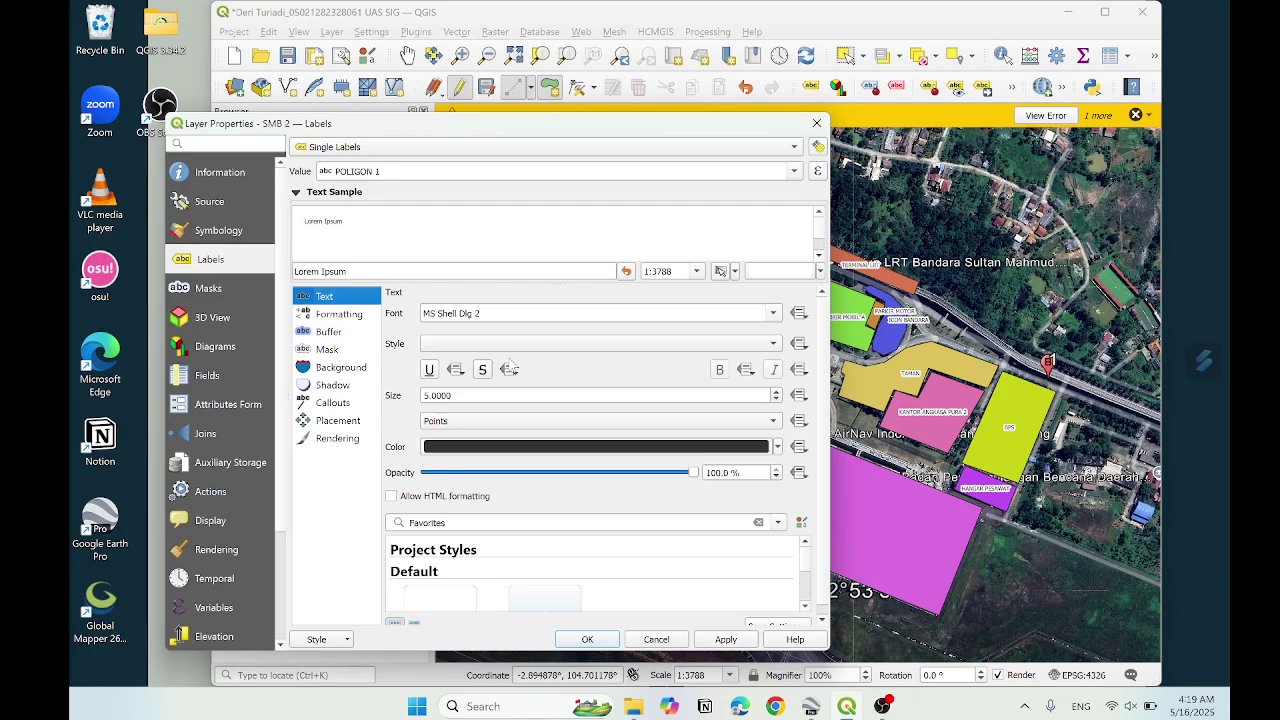
pyautogui.click(350, 333)
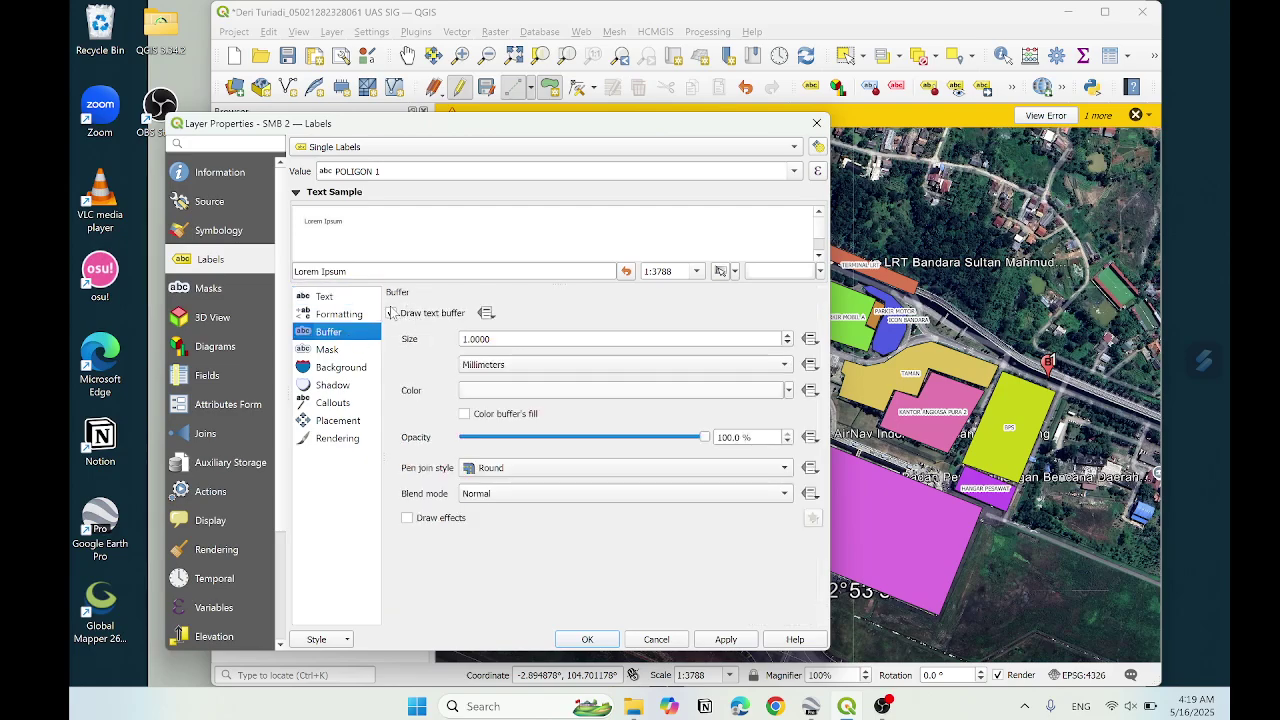
pyautogui.click(392, 313)
pyautogui.click(587, 641)
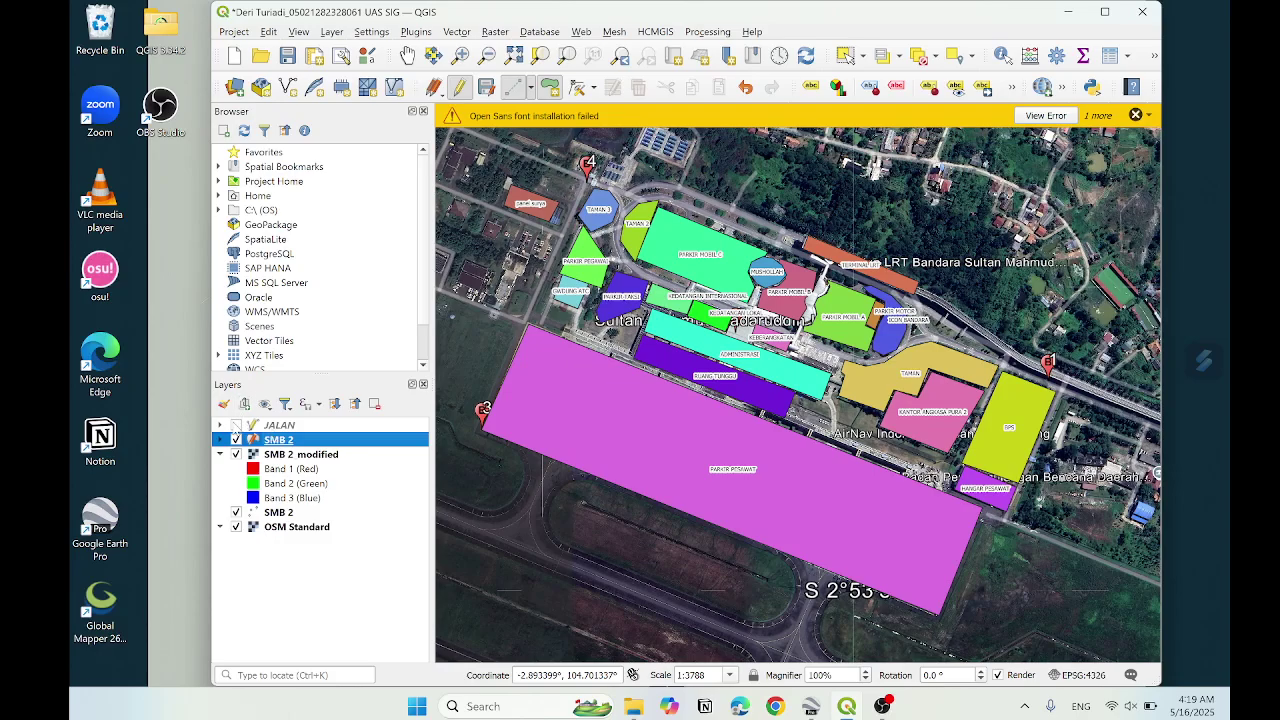
# - Show the JALAN layer on the map
pyautogui.click(236, 425)
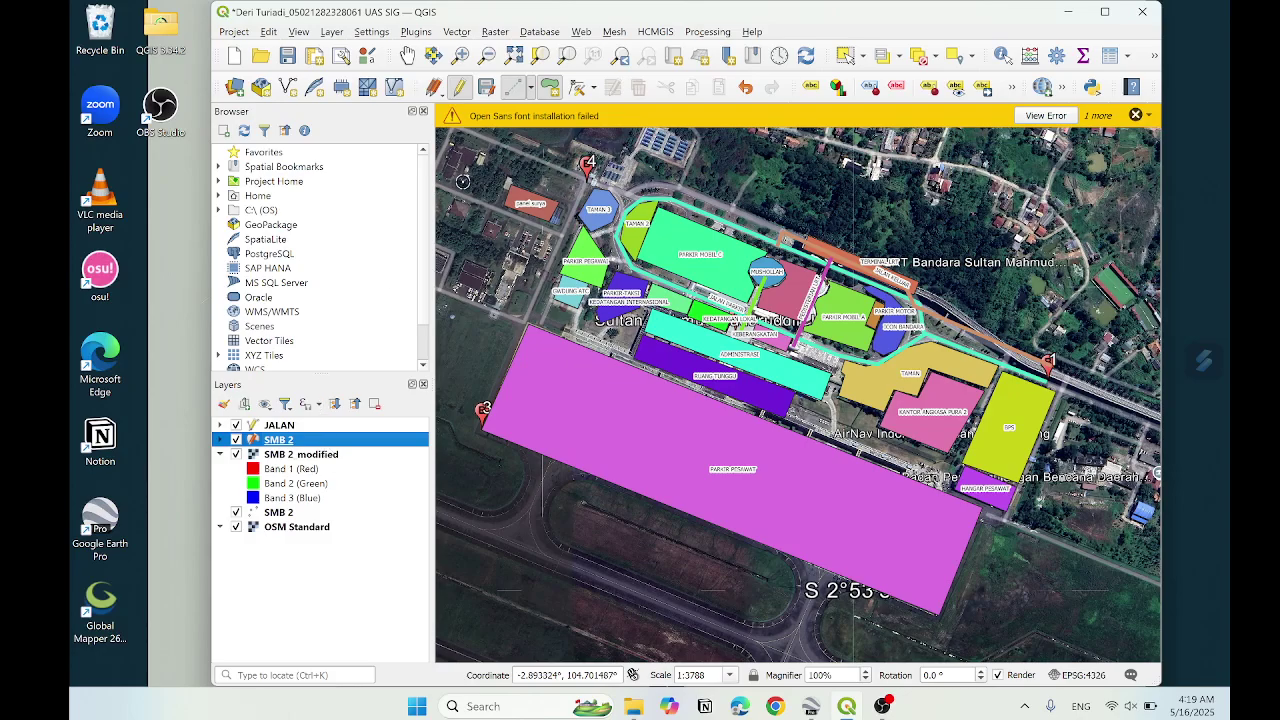
# - Digitize a new road line in the JALAN layer from the turquoise terminal block towards HANGAR PESAWAT, naming it jalan taman
pyautogui.click(305, 427)
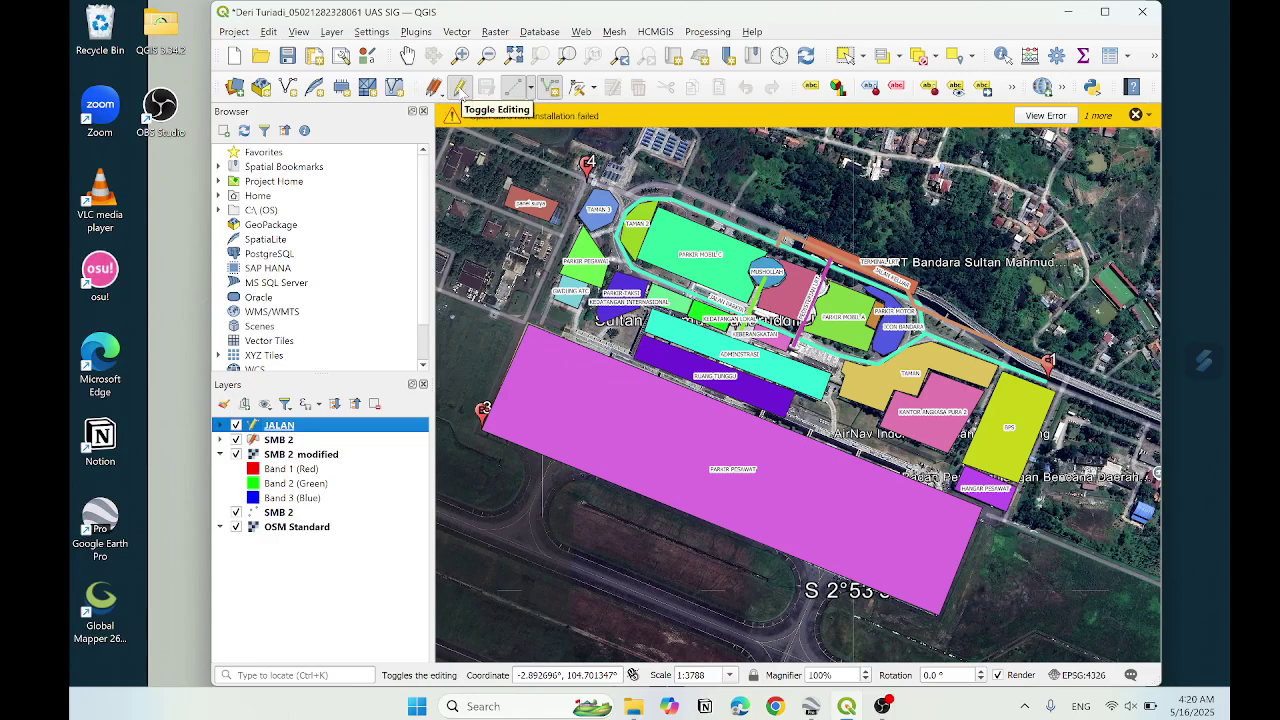
pyautogui.click(460, 88)
pyautogui.click(460, 88)
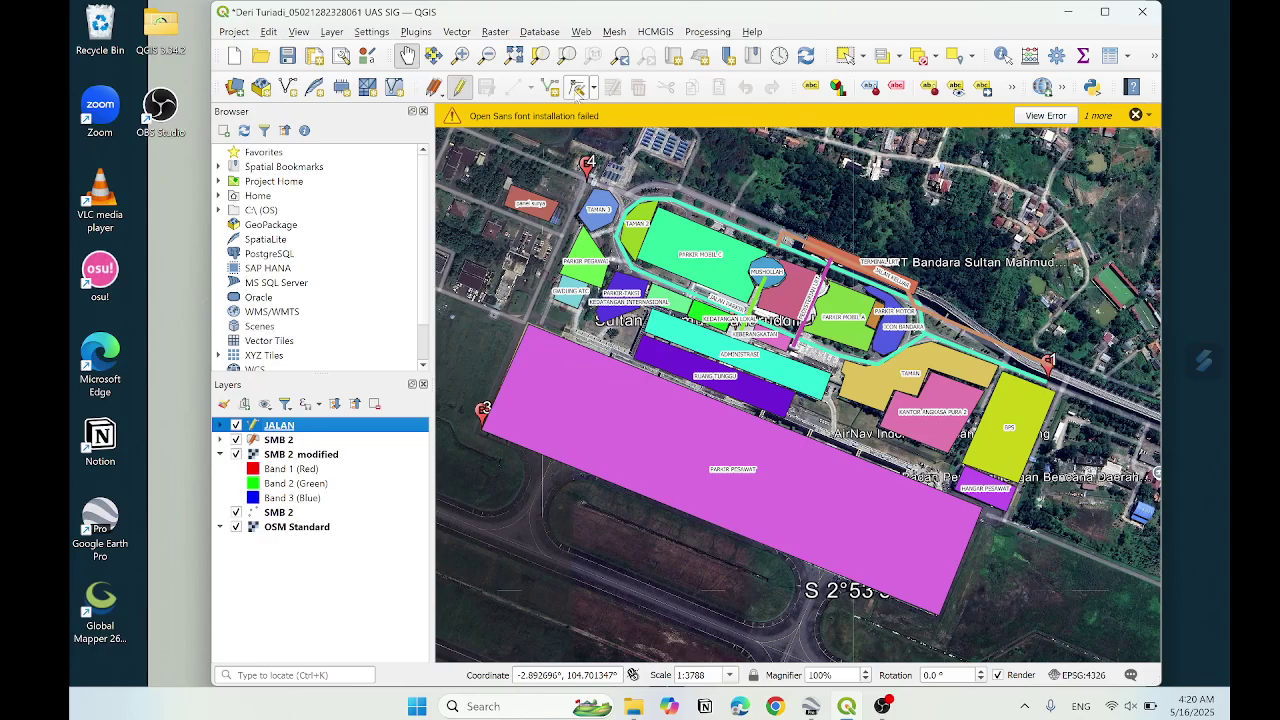
pyautogui.click(549, 88)
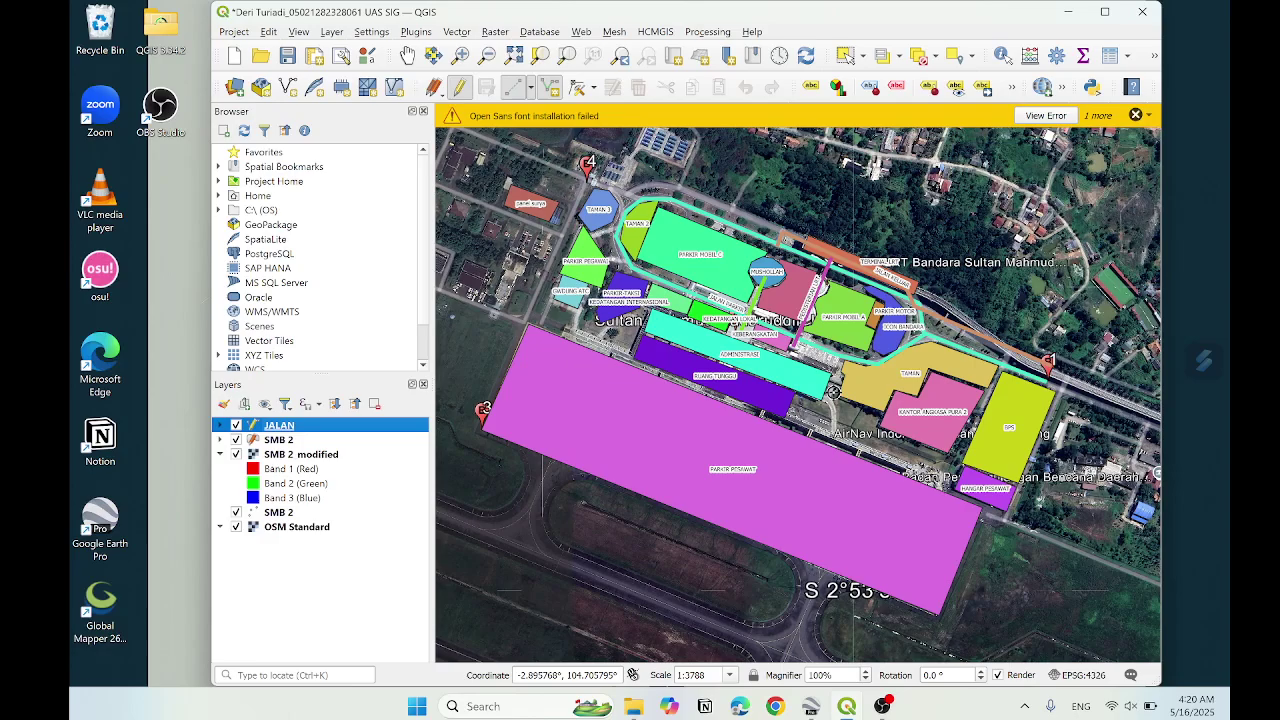
pyautogui.click(827, 400)
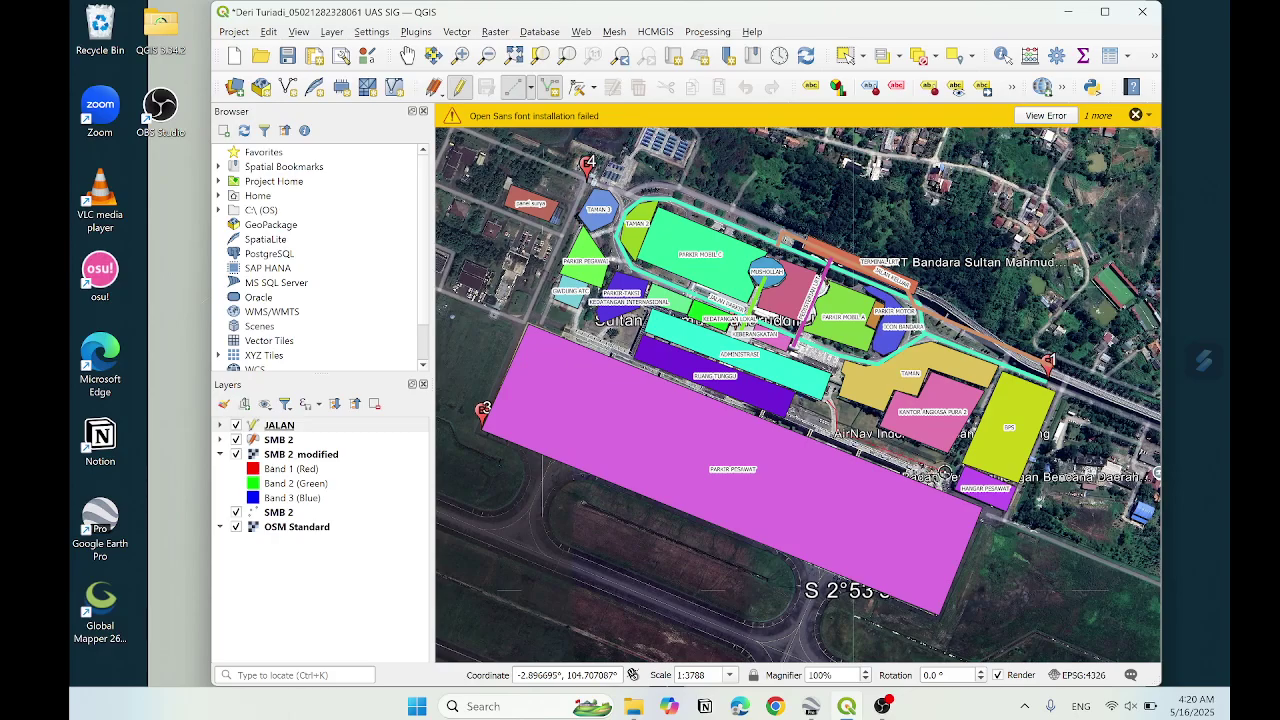
pyautogui.rightClick(944, 472)
pyautogui.click(698, 341)
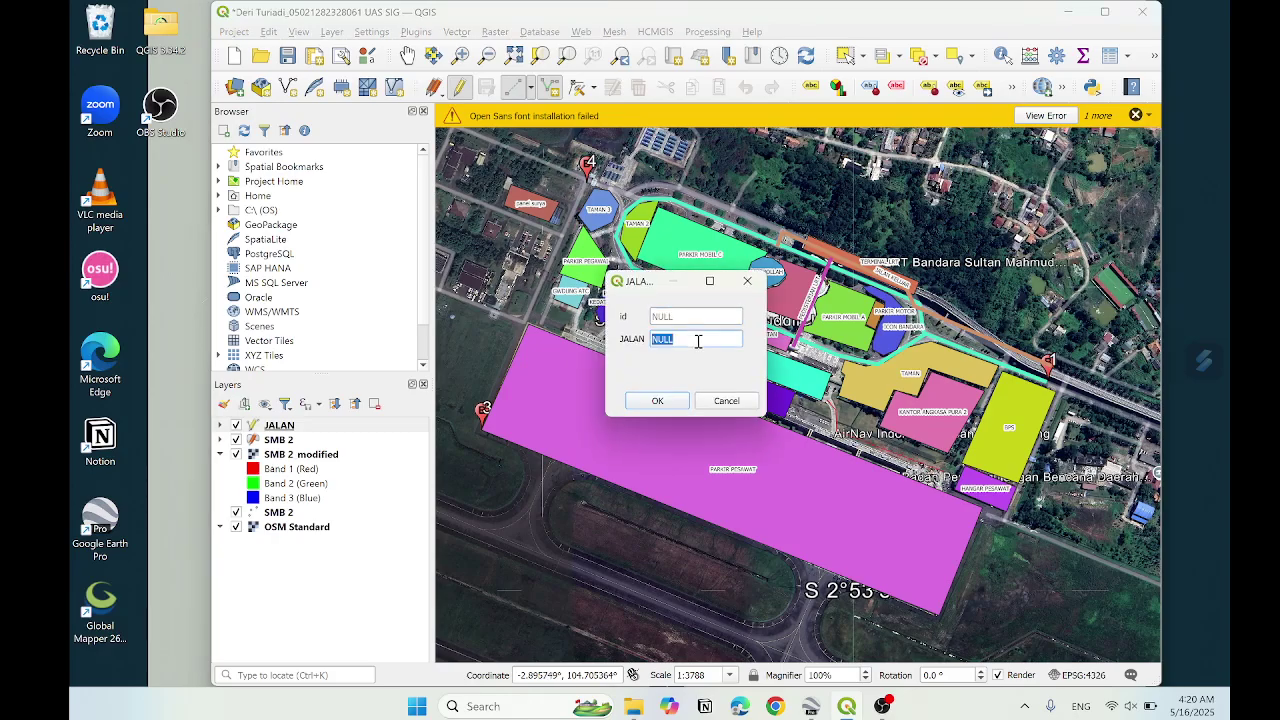
pyautogui.press('BackSpace')
pyautogui.press('Return')
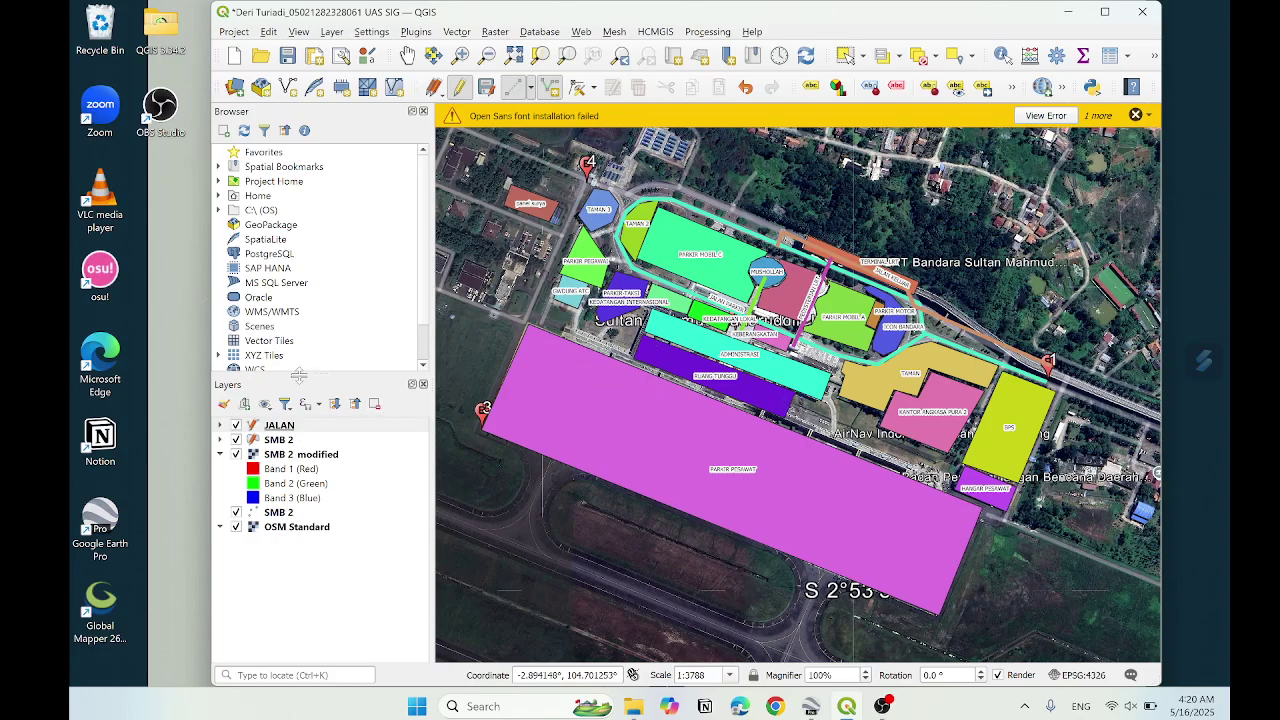
# - Reclassify the JALAN layer's categories to add jalan taman, remove the all other values category, and accept the layer properties
pyautogui.click(219, 426)
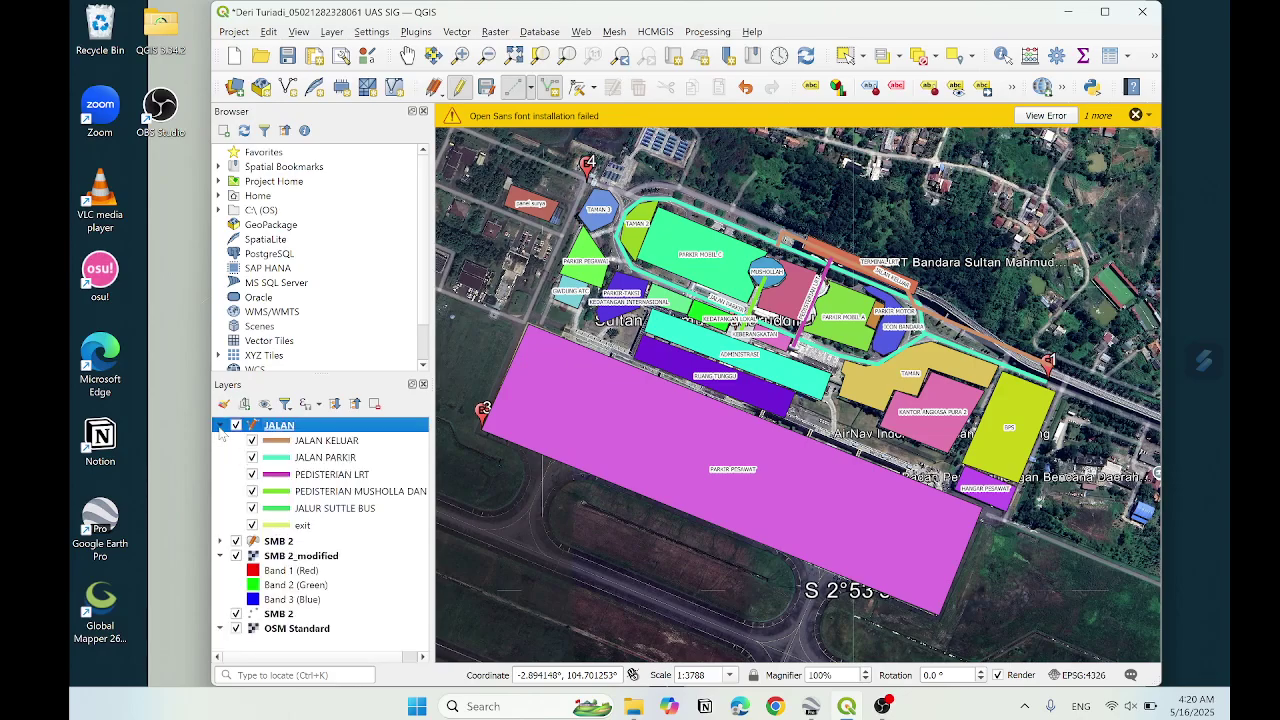
pyautogui.rightClick(298, 426)
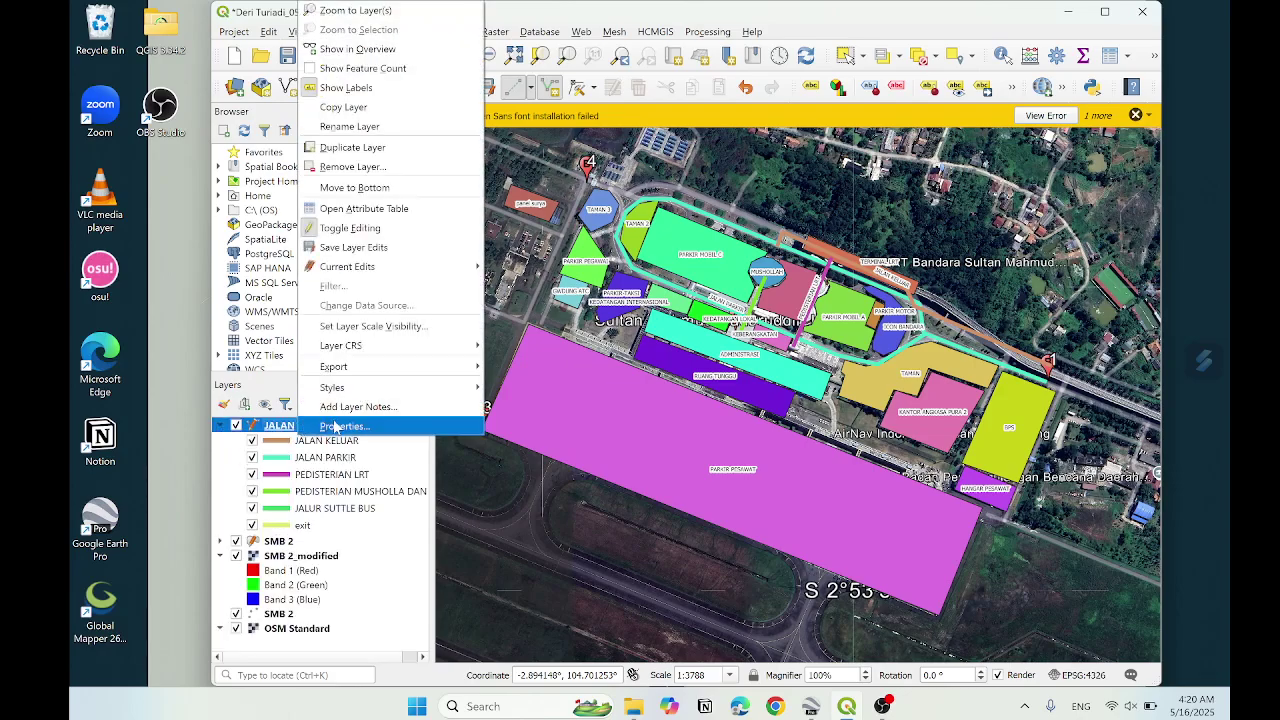
pyautogui.click(335, 427)
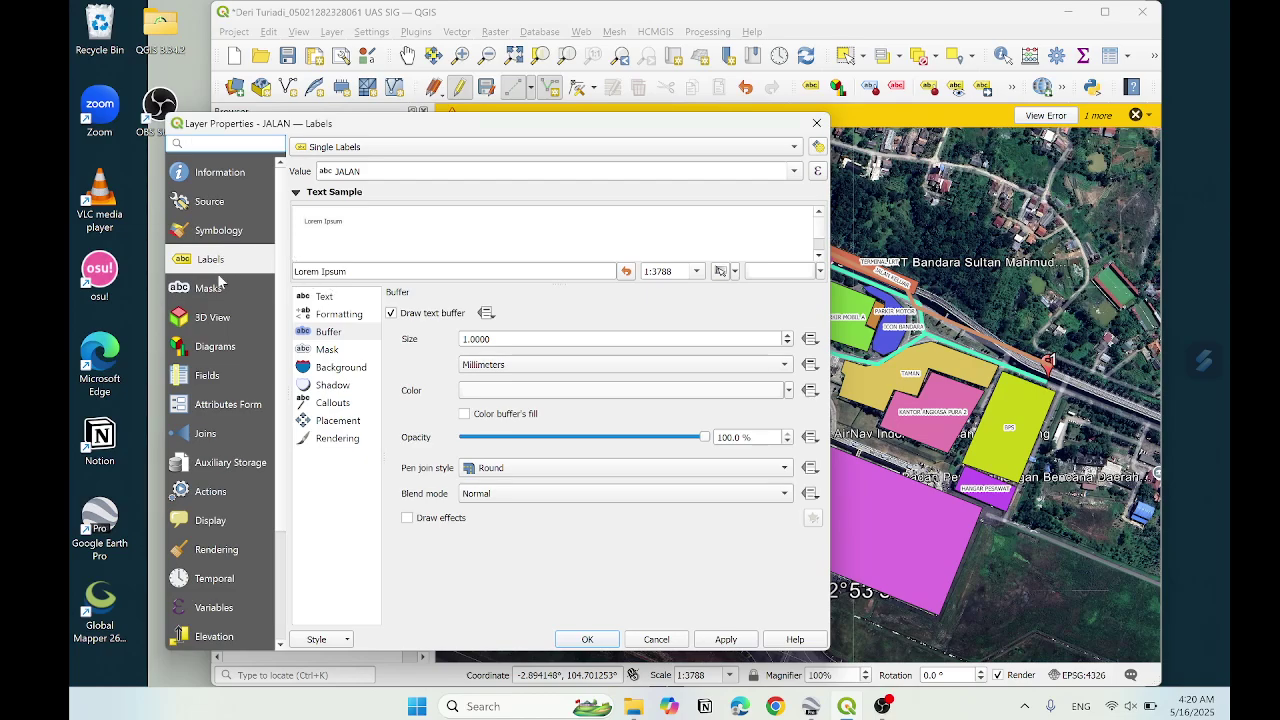
pyautogui.click(241, 233)
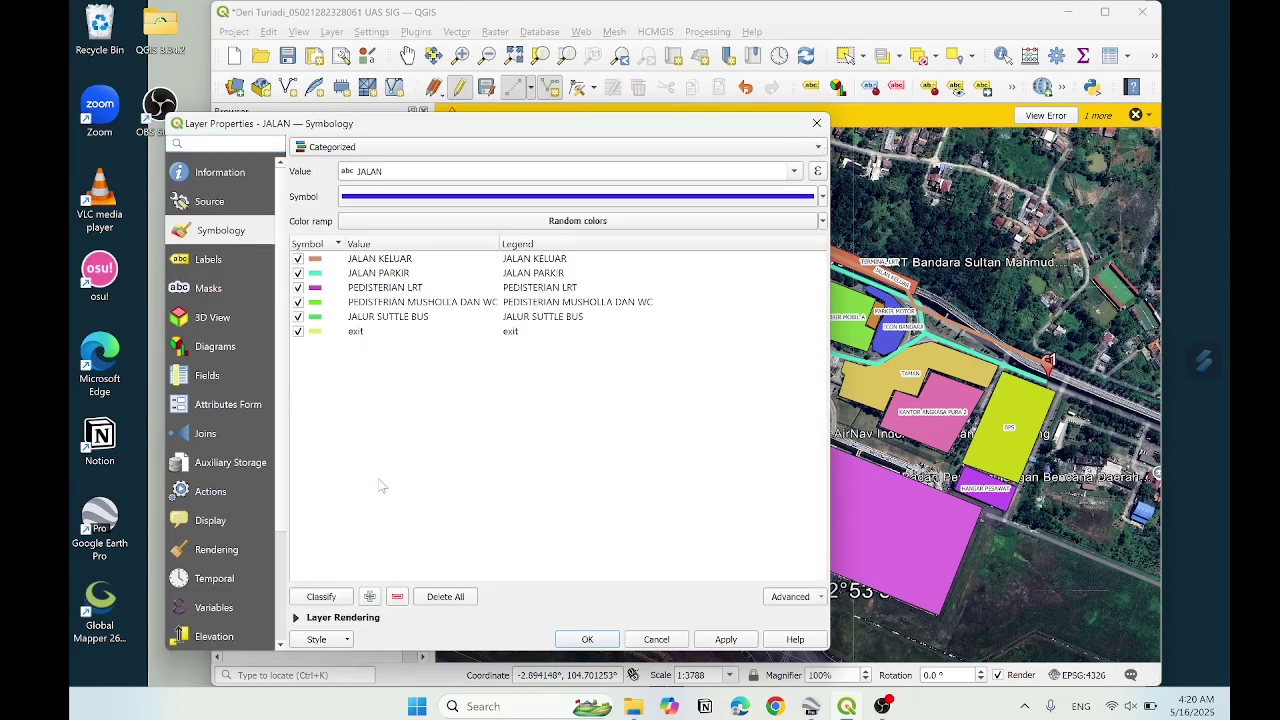
pyautogui.click(335, 598)
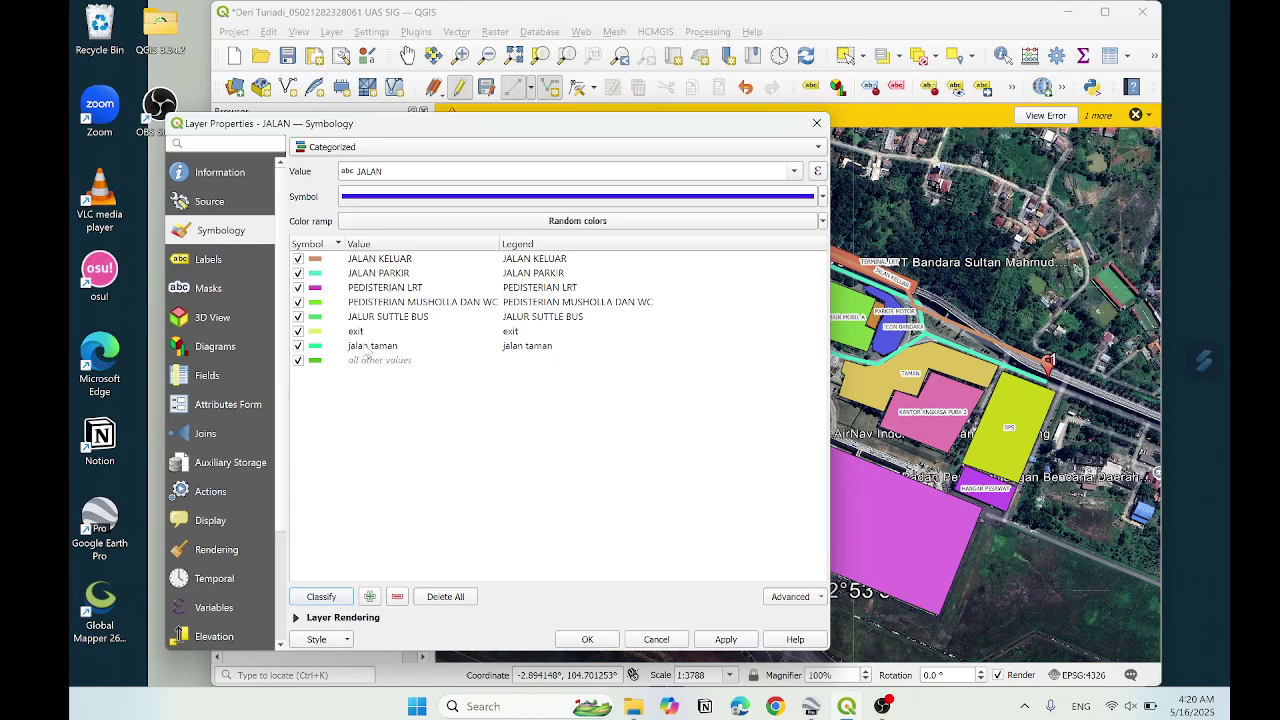
pyautogui.click(364, 362)
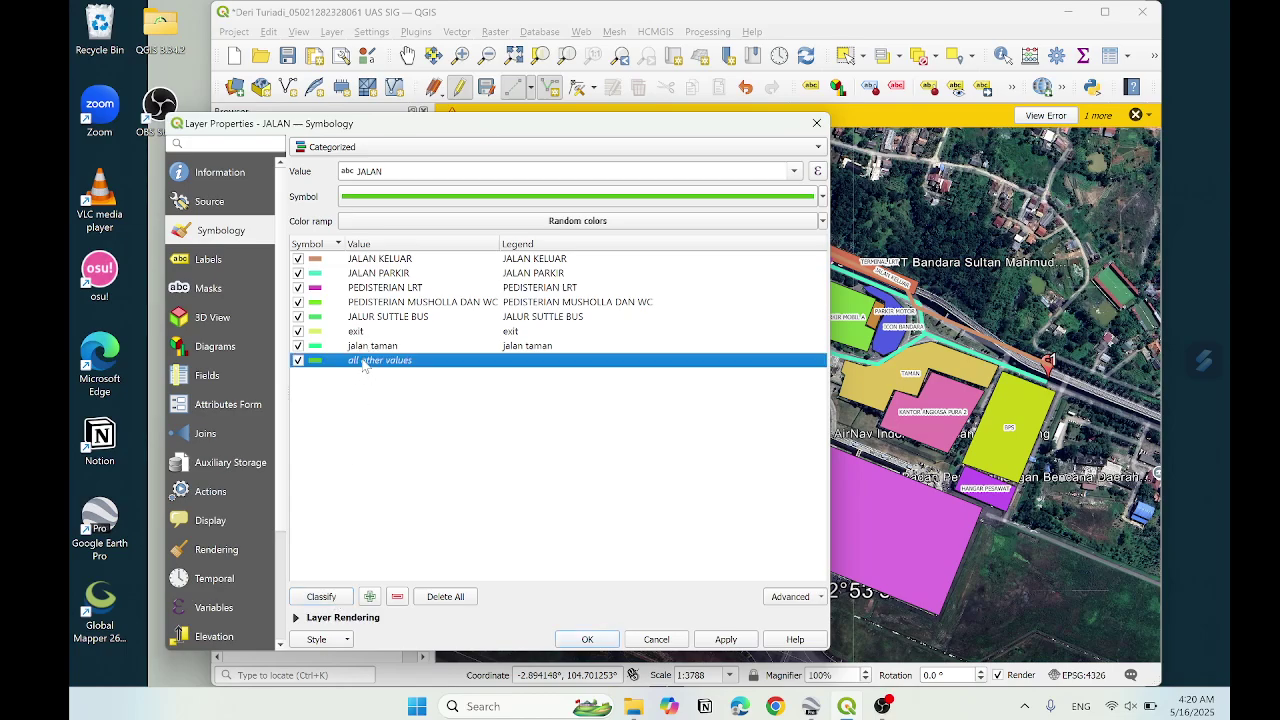
pyautogui.click(398, 603)
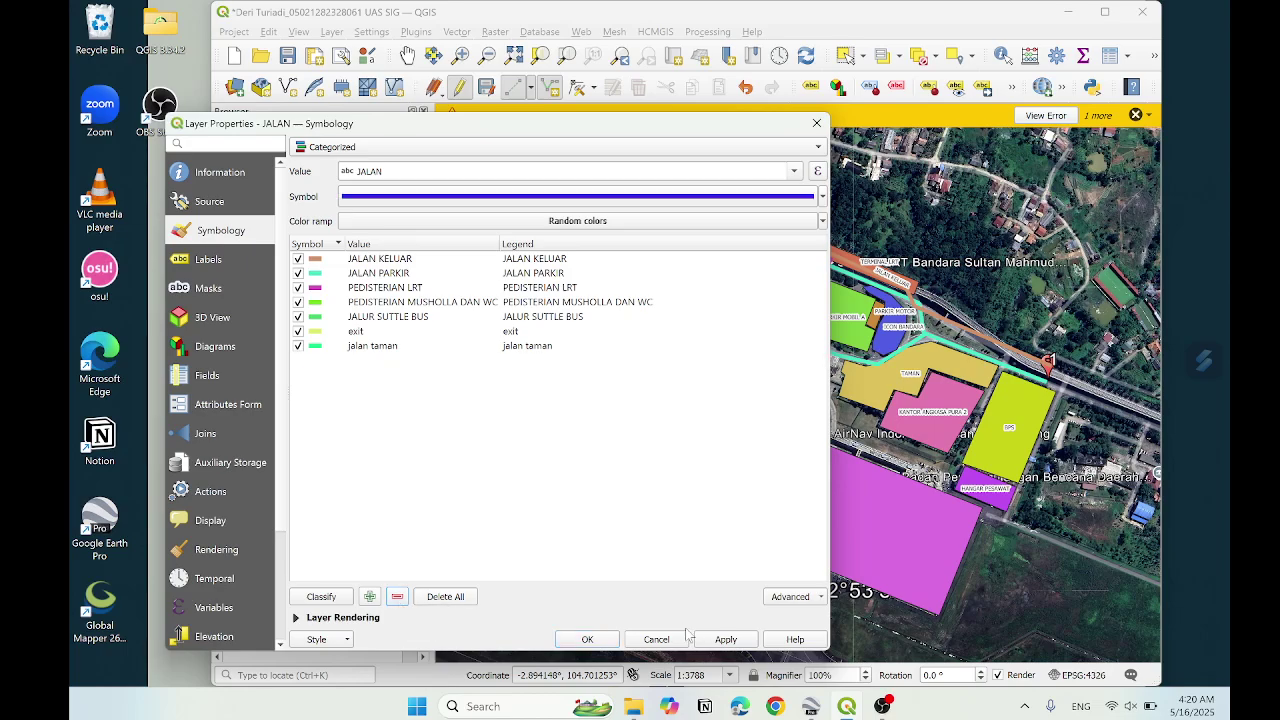
pyautogui.click(726, 639)
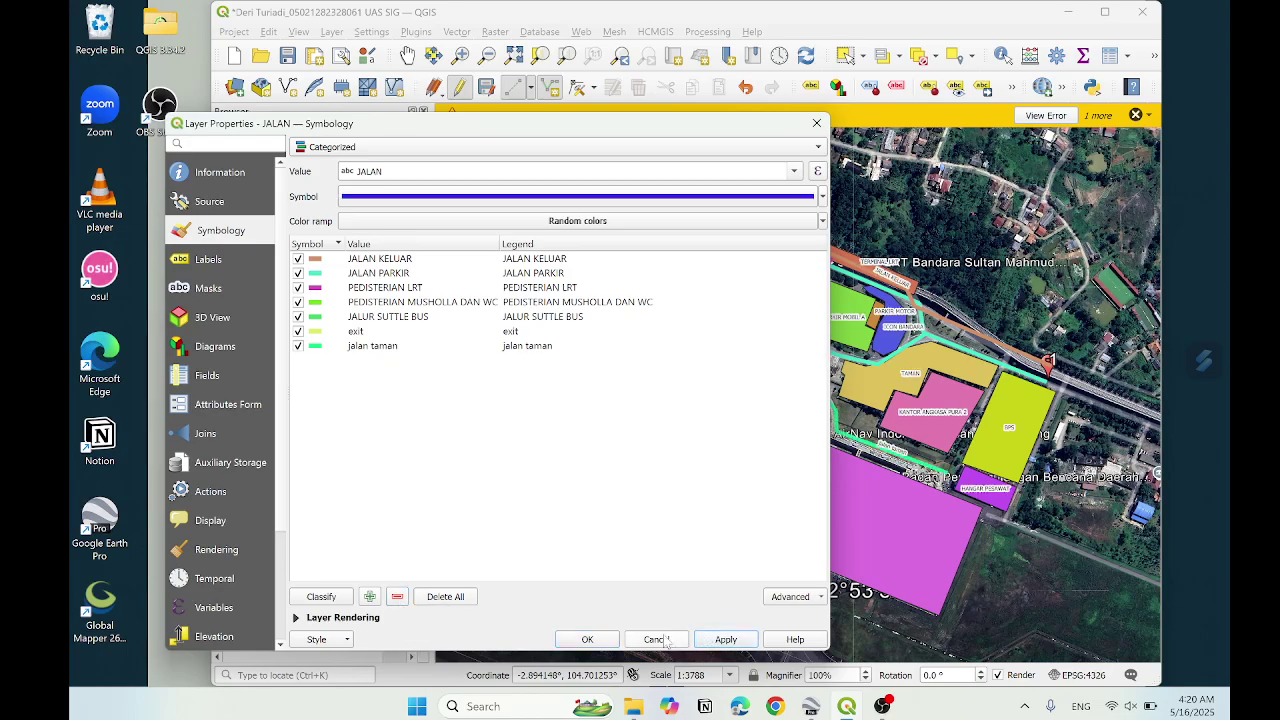
pyautogui.click(590, 640)
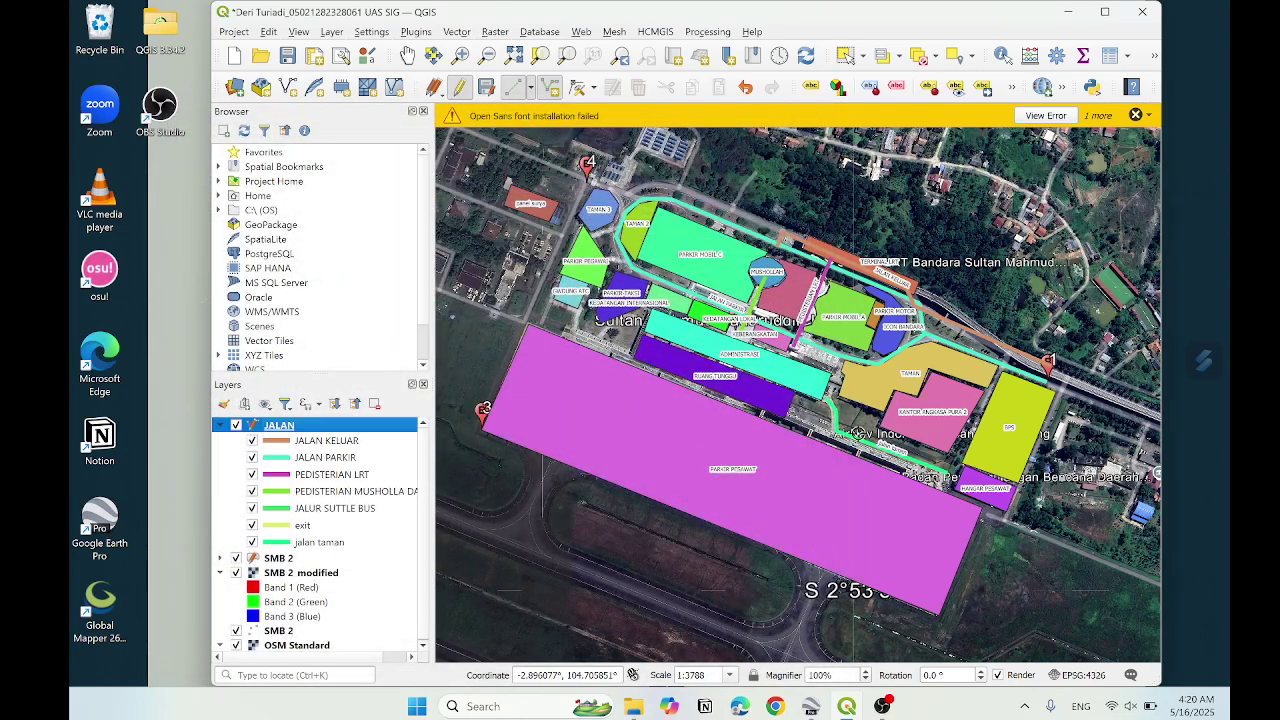